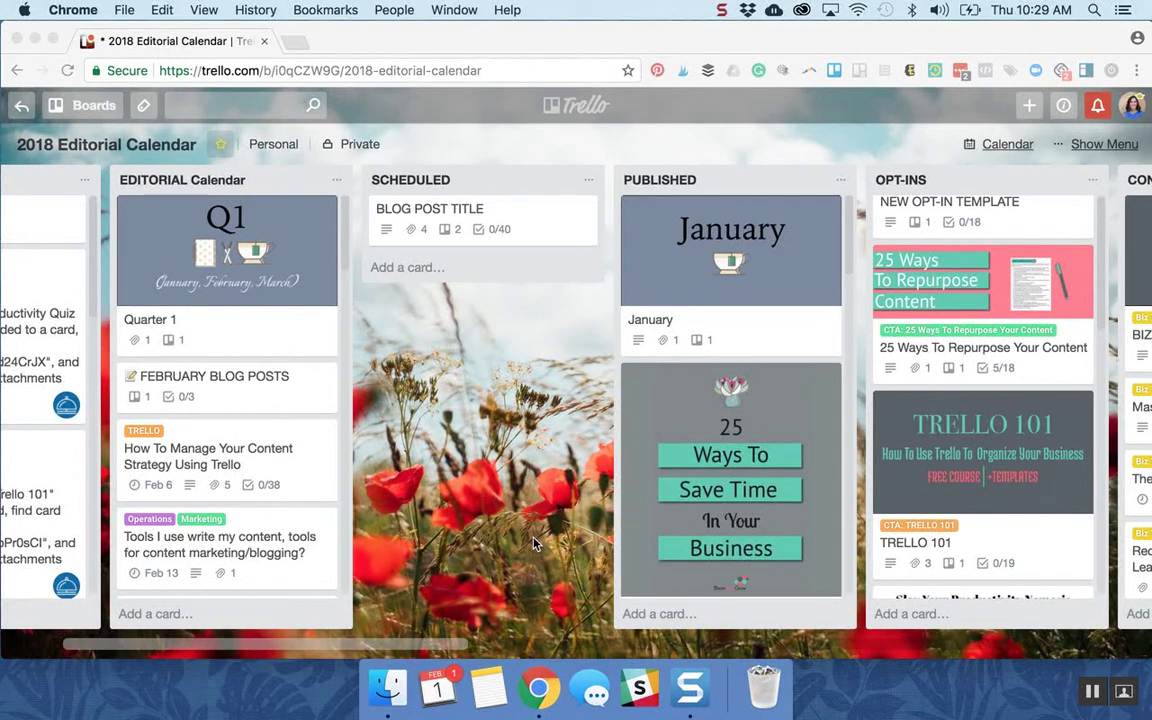
Step: Look over the board's lists and examine the EDITORIAL Calendar list from the Quarter 1 card through the March cards
scroll(535, 543, left, 5)
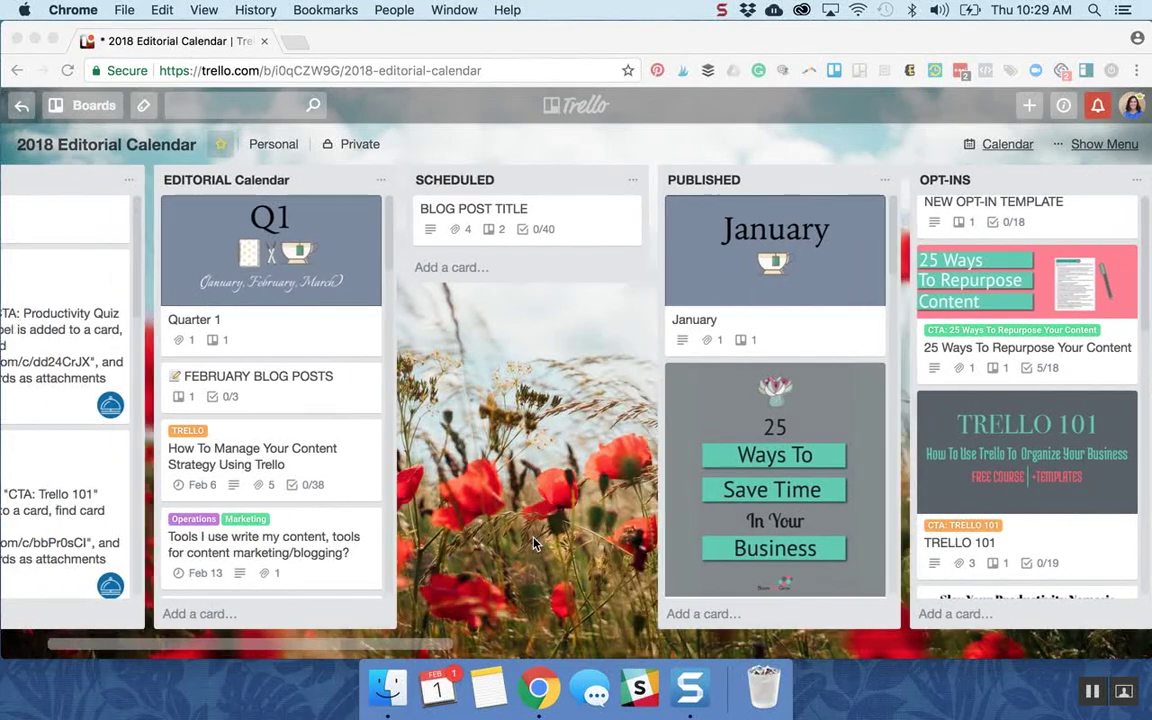
scroll(383, 459, right, 3)
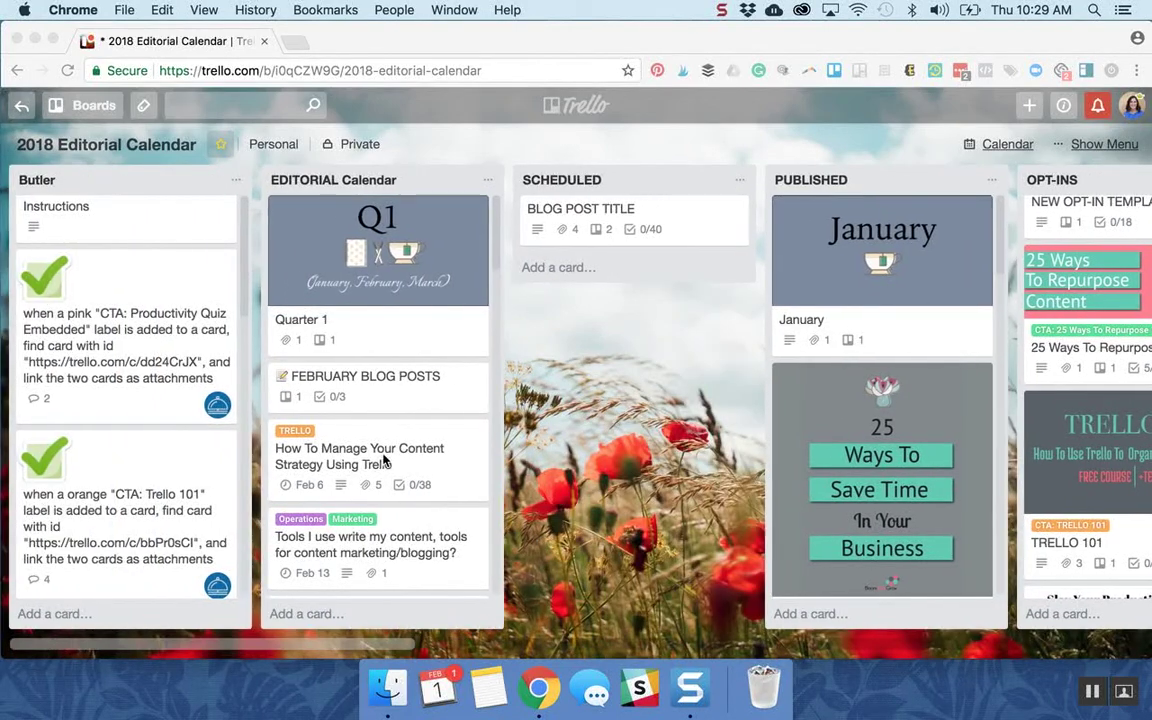
scroll(383, 459, right, 1)
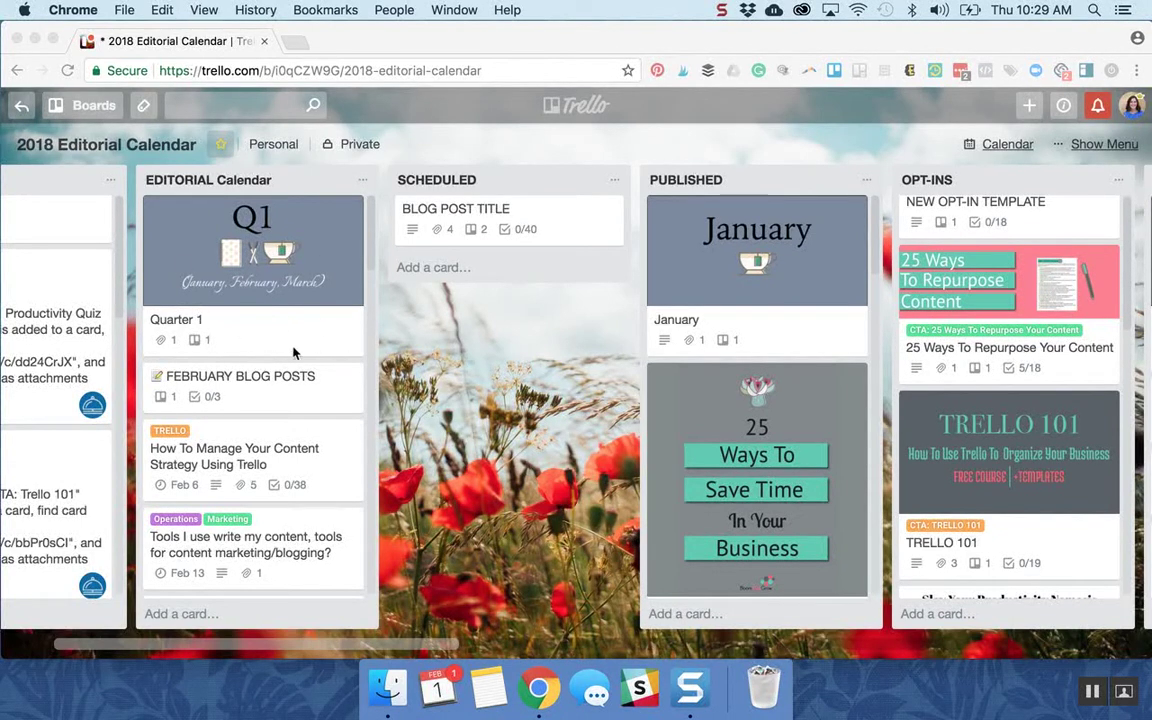
scroll(298, 352, down, 1)
scroll(298, 352, down, 15)
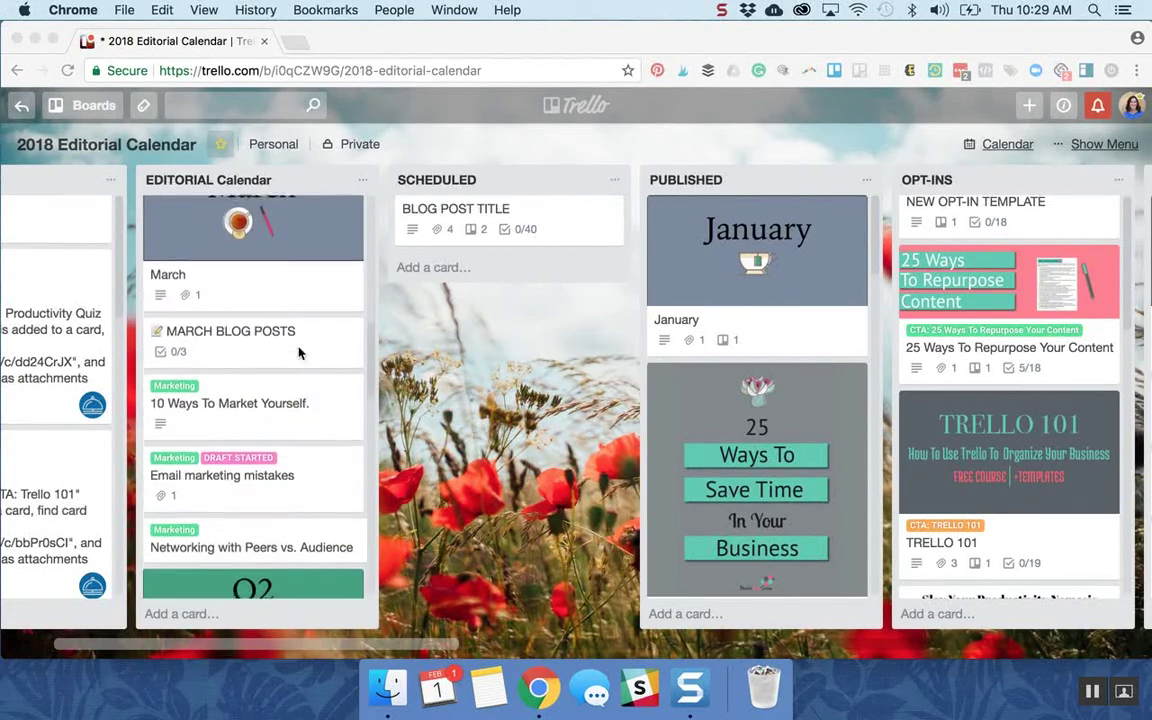
scroll(298, 352, up, 12)
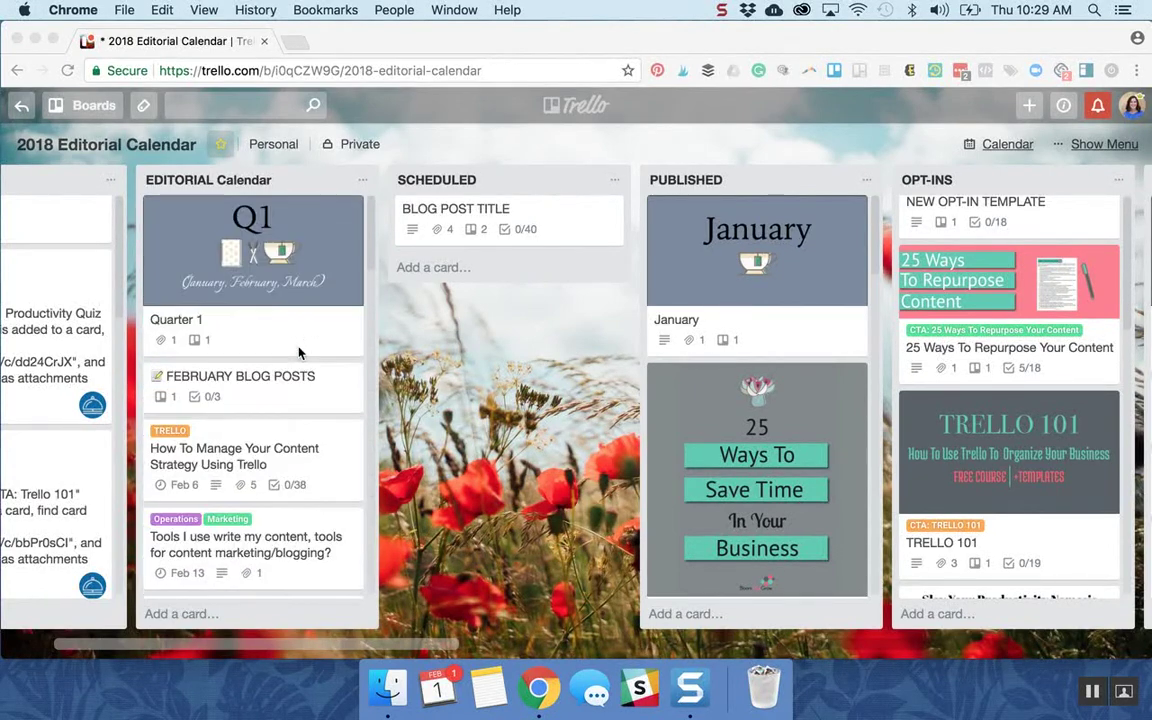
scroll(298, 352, down, 4)
scroll(298, 352, down, 1)
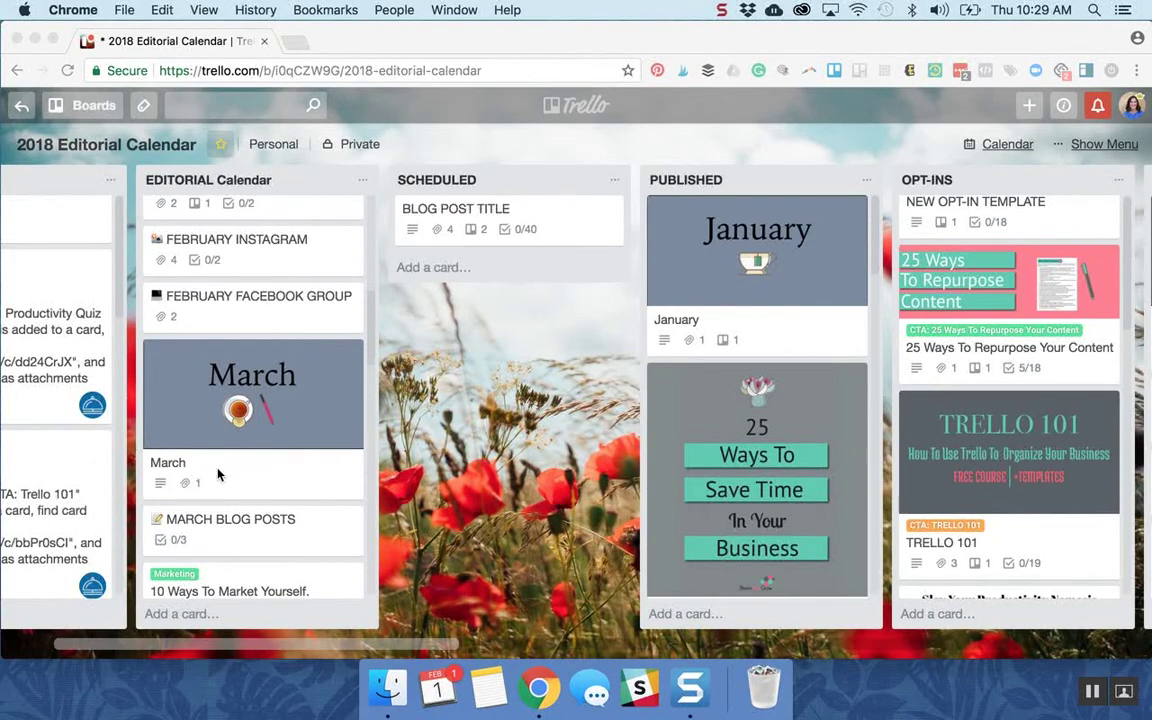
scroll(248, 484, up, 8)
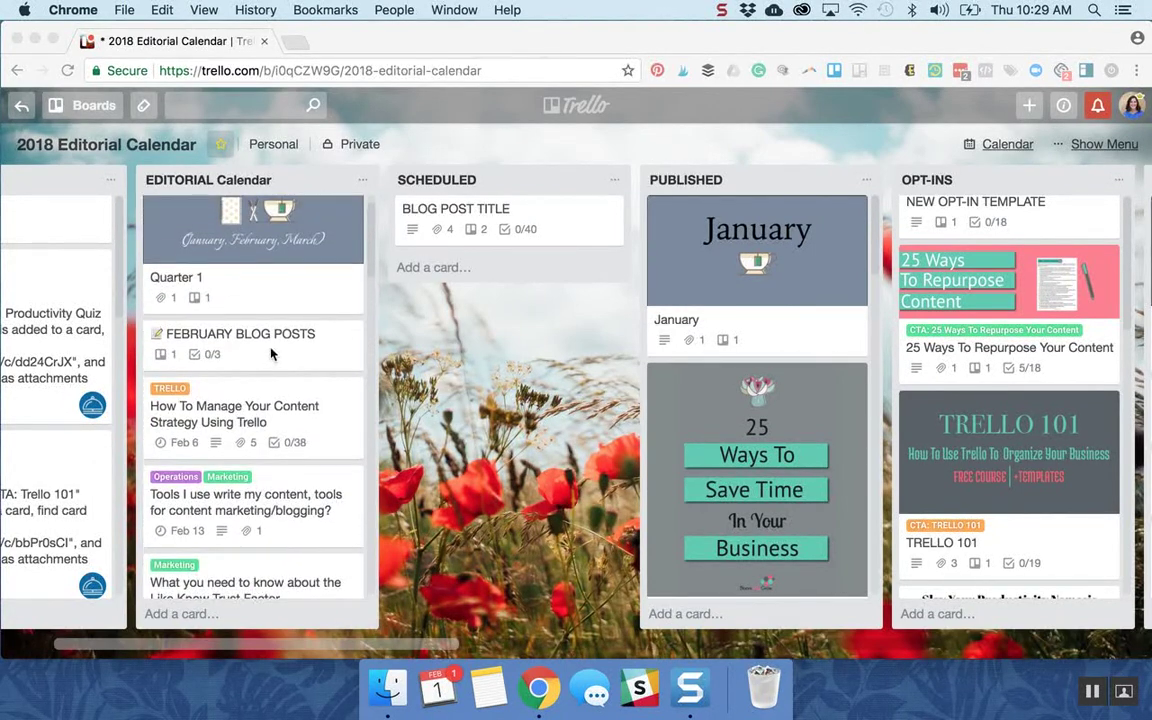
Step: Open the FEBRUARY BLOG POSTS card, review its linked card and END OF MONTH checklist, and close it
click(272, 353)
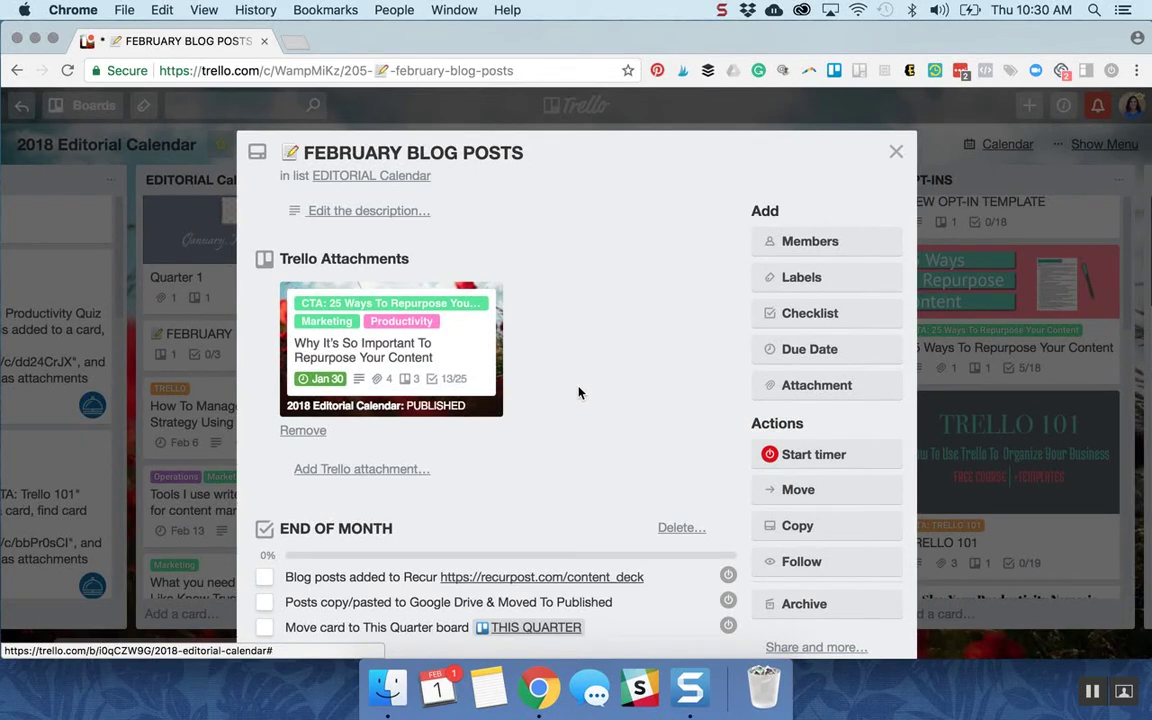
scroll(578, 392, down, 4)
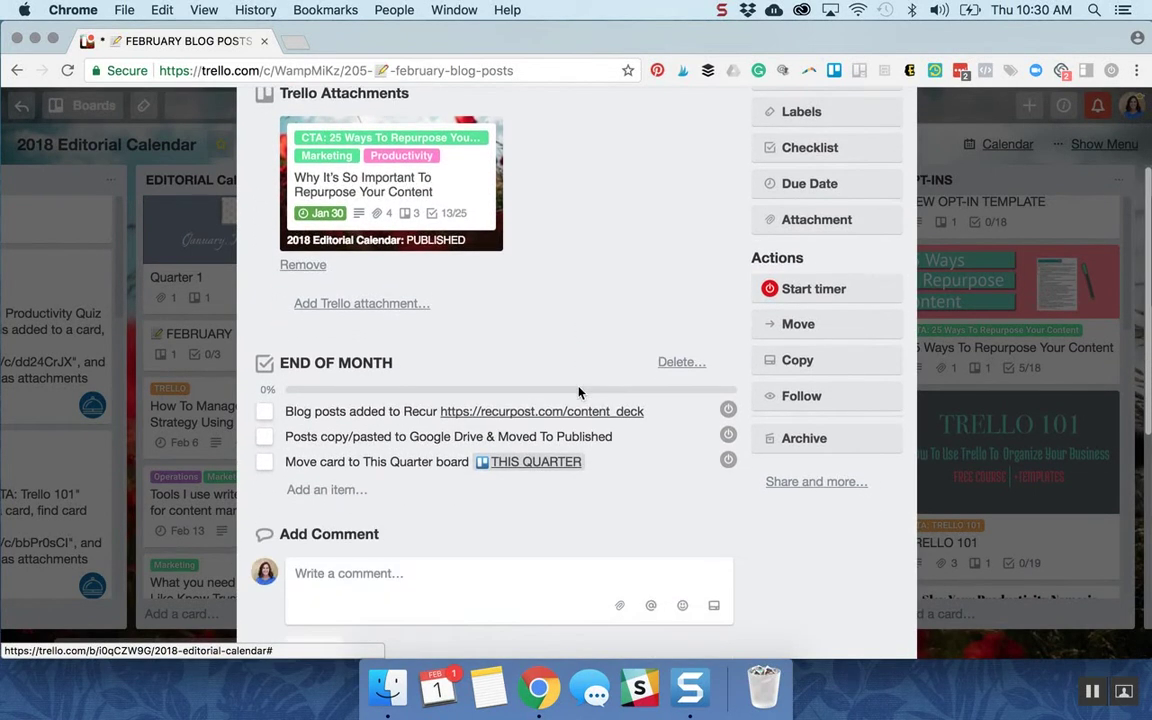
scroll(609, 277, up, 4)
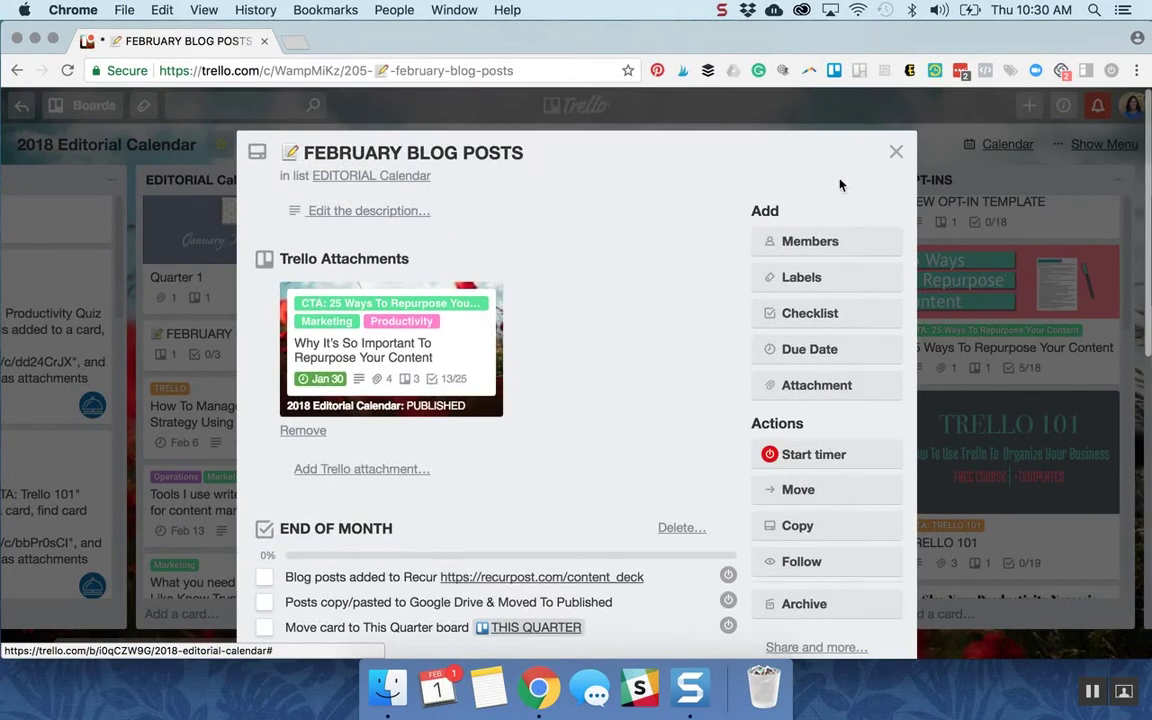
click(897, 153)
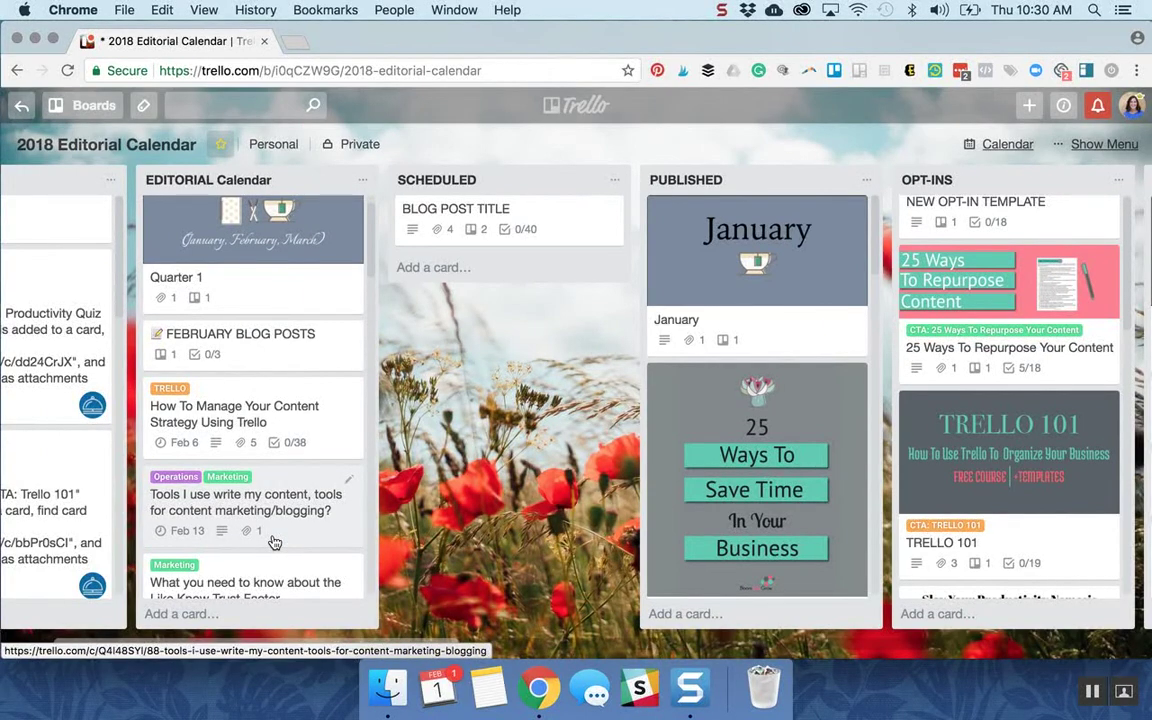
Step: Open the FEBRUARY NEWSLETTERS card, review its linked opt-in card and attachments, and close it
scroll(274, 542, down, 5)
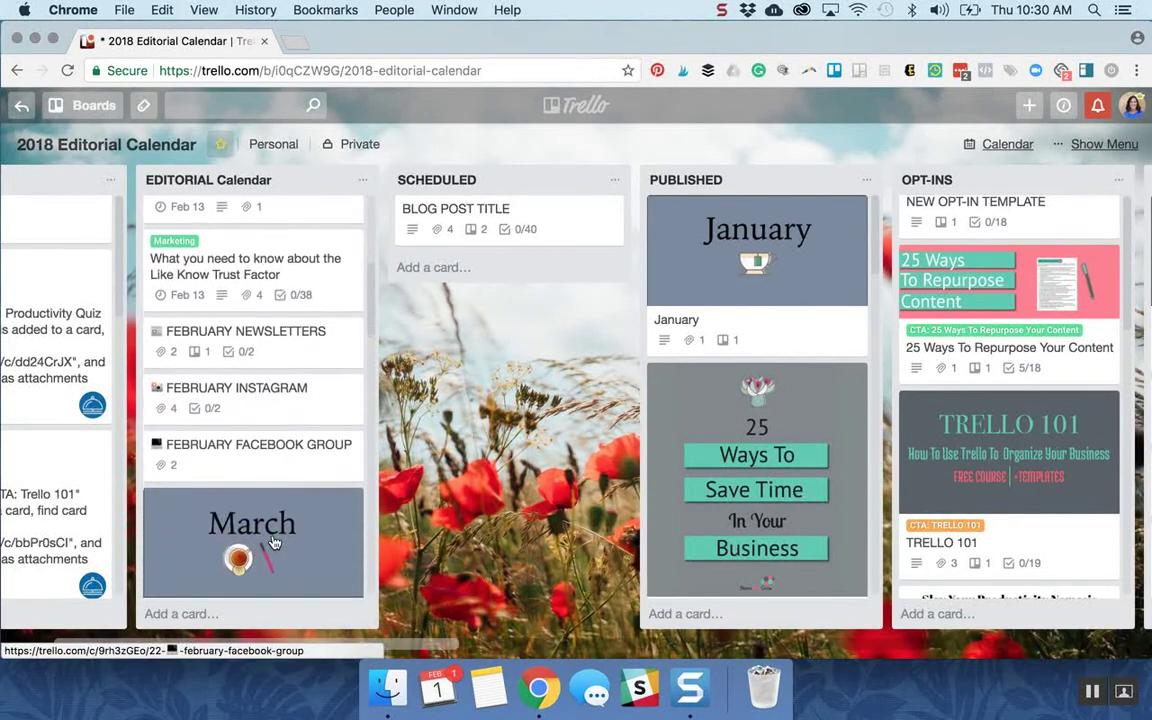
click(312, 363)
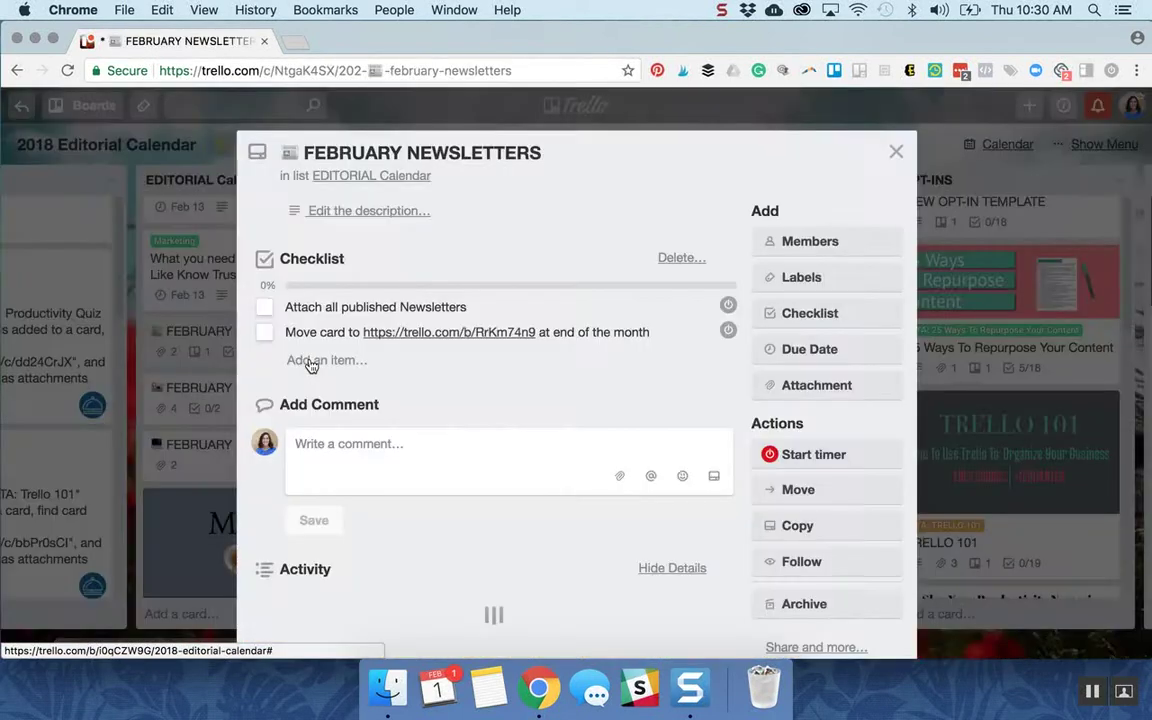
scroll(517, 384, down, 3)
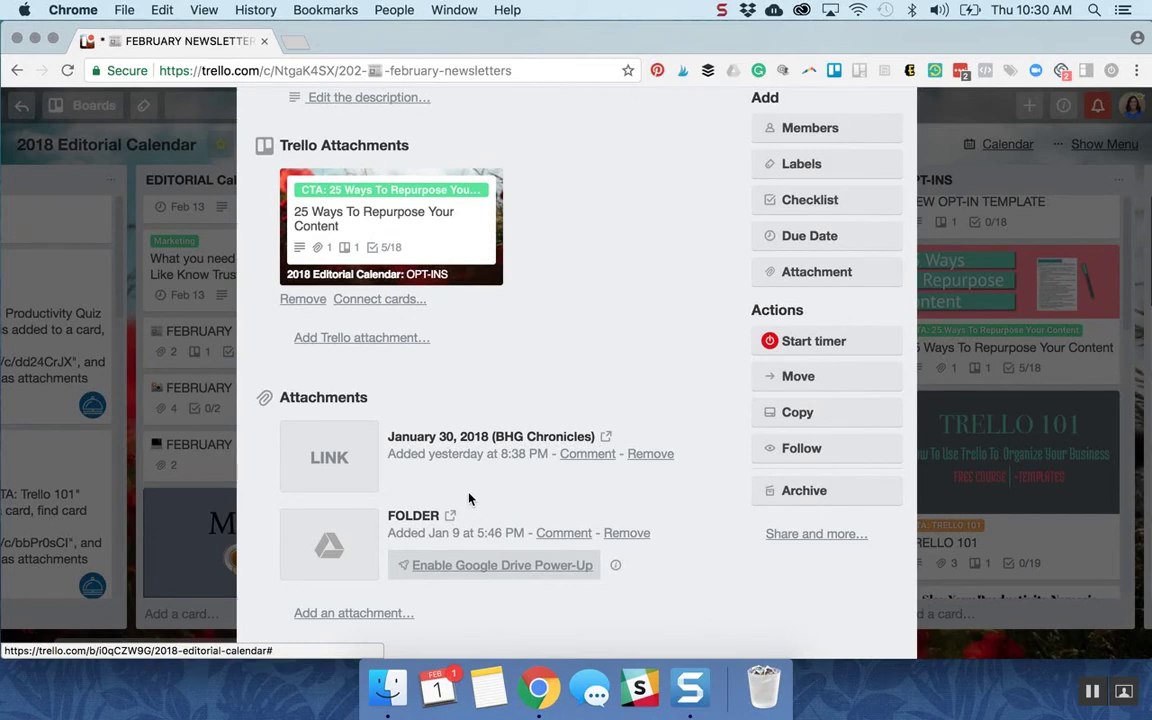
scroll(469, 498, up, 1)
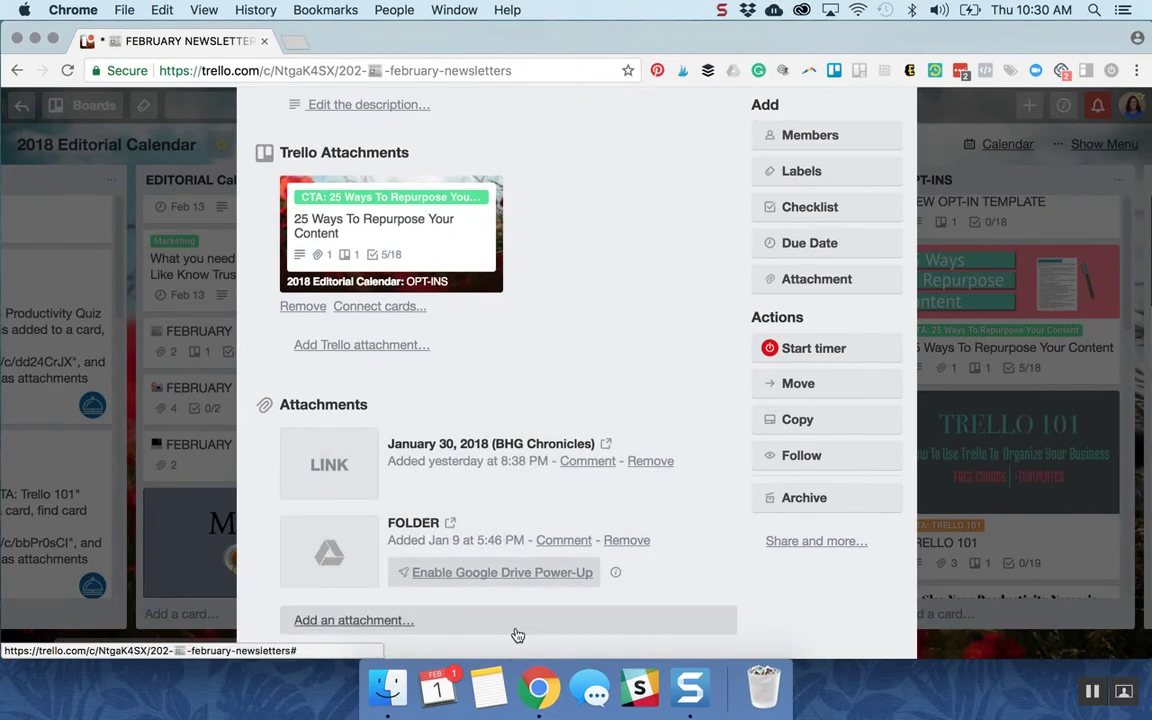
scroll(478, 600, up, 3)
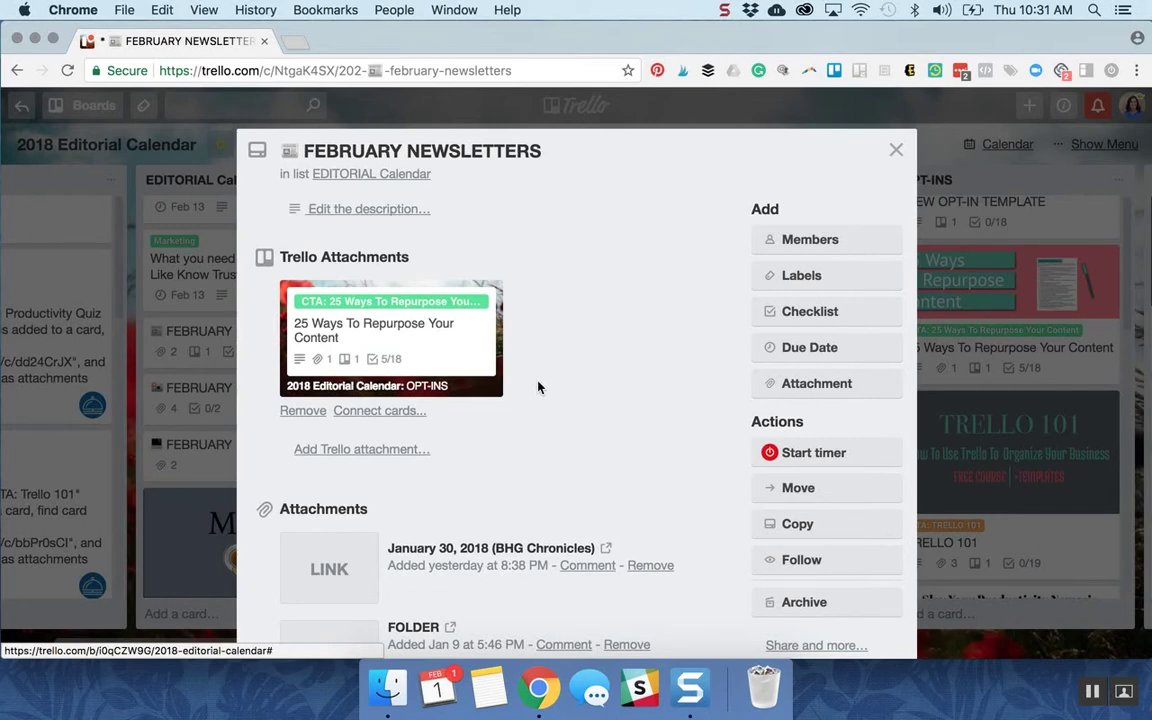
click(896, 150)
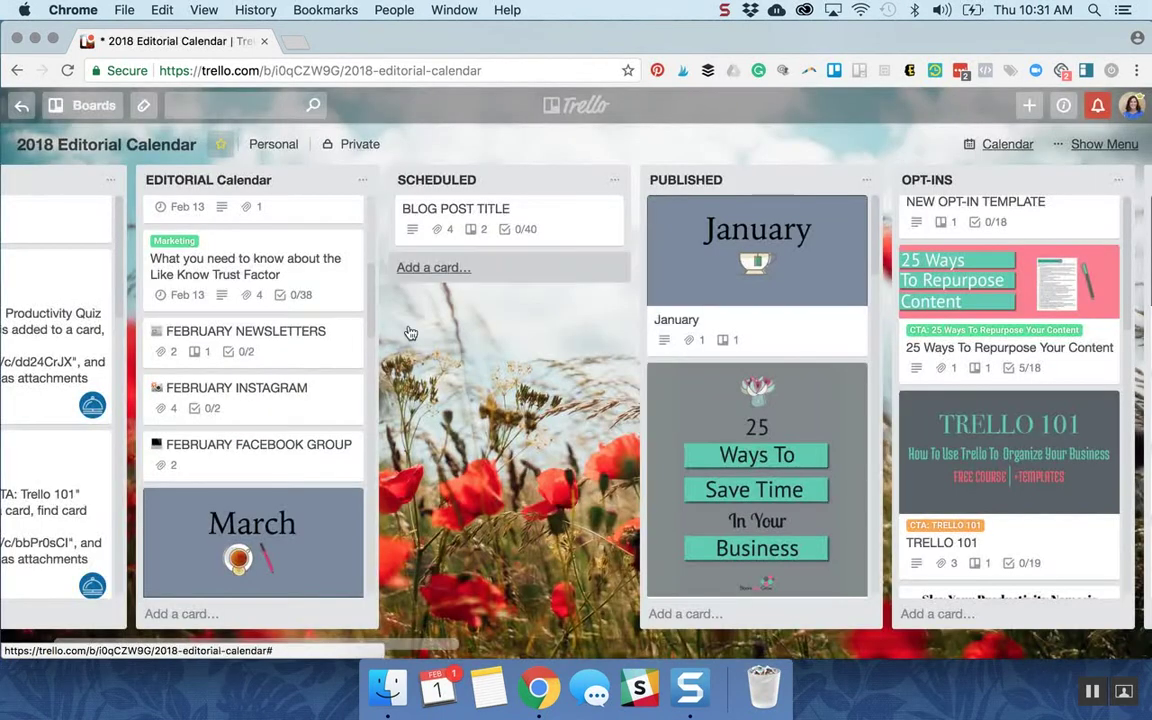
Step: Open the FEBRUARY INSTAGRAM card, review its attachments, and close it
click(303, 412)
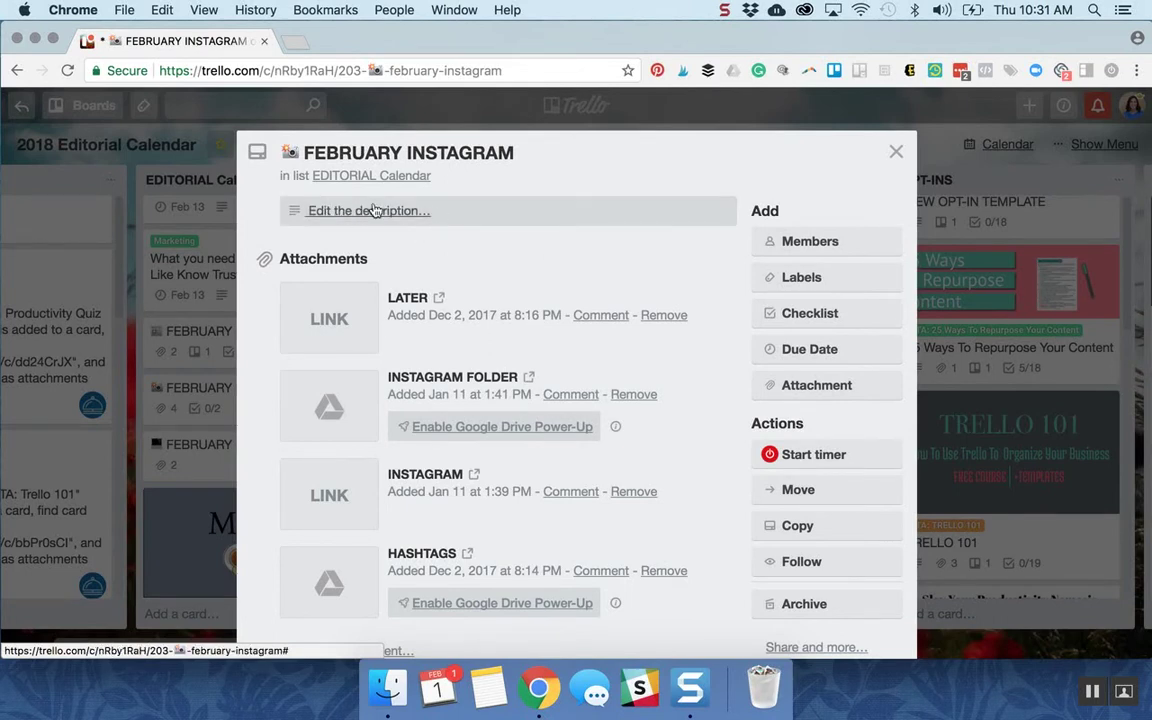
scroll(486, 228, down, 1)
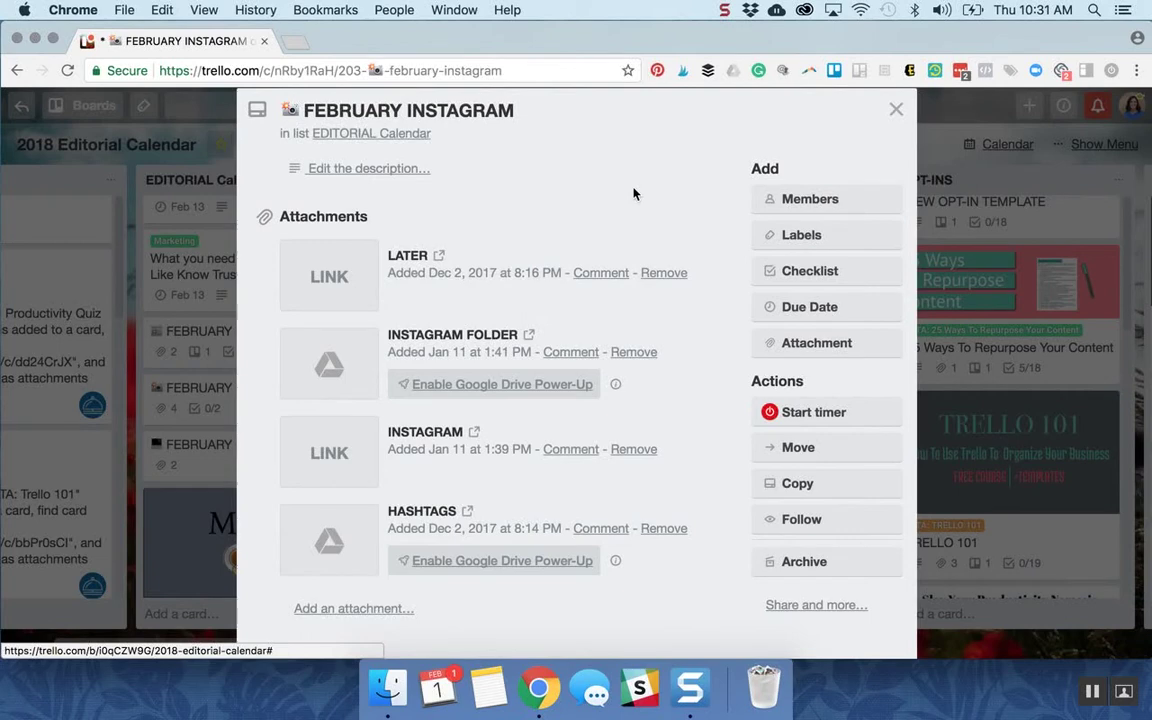
click(896, 109)
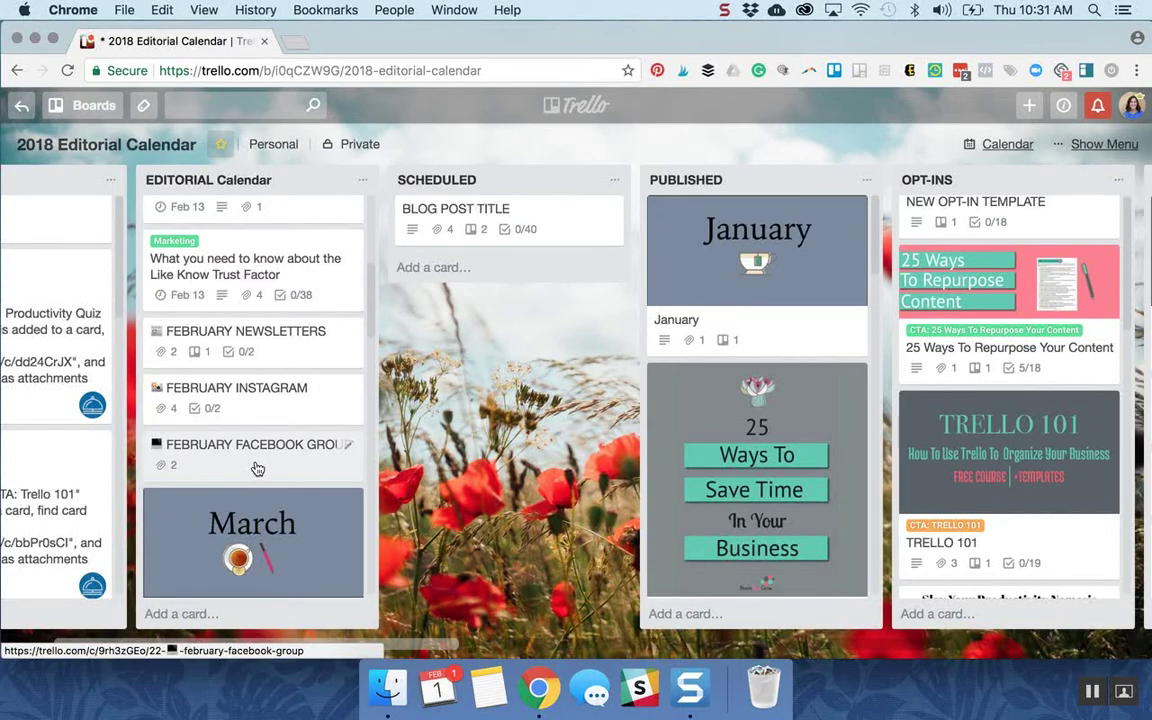
Step: Open the BLOG POST TITLE card in the SCHEDULED list, review its attachments and checklists down to Pinterest Group Boards, and close it
scroll(257, 468, up, 6)
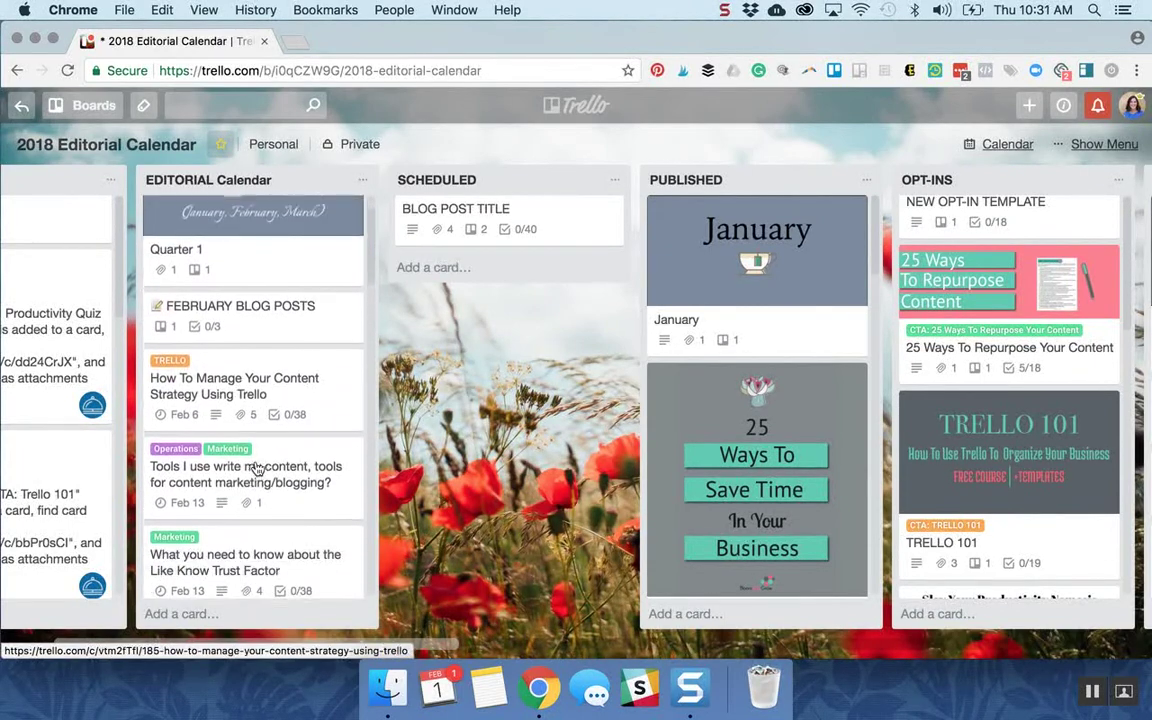
scroll(257, 468, down, 1)
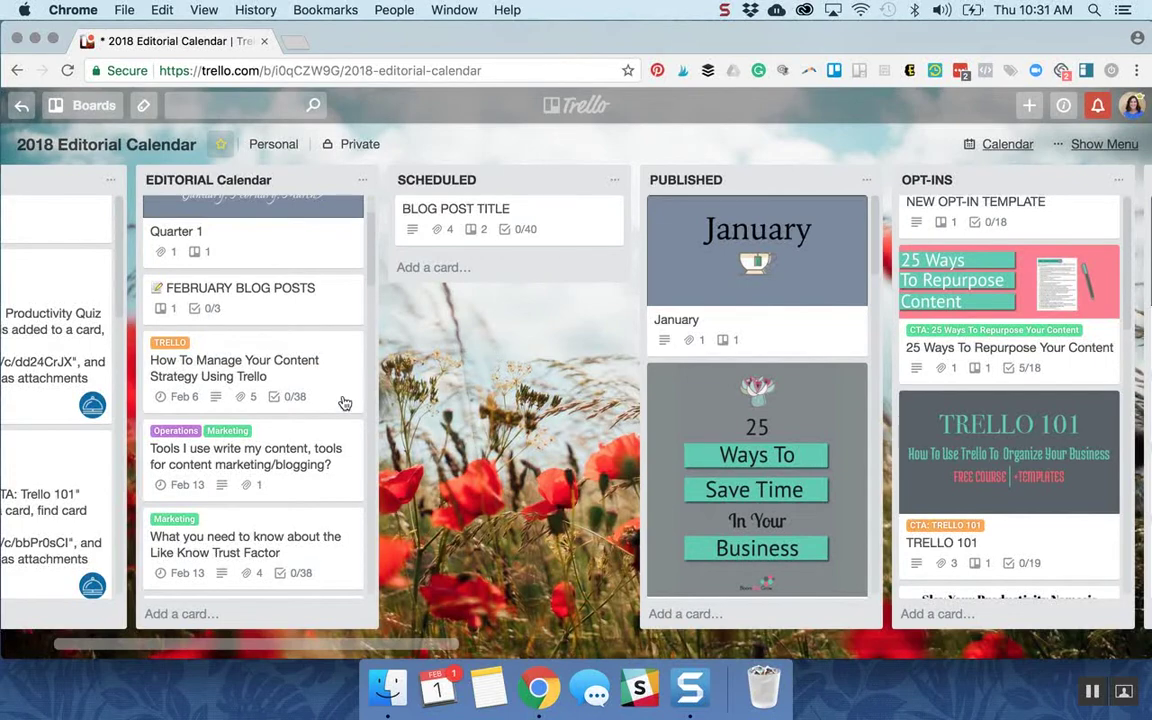
drag(313, 410, 313, 383)
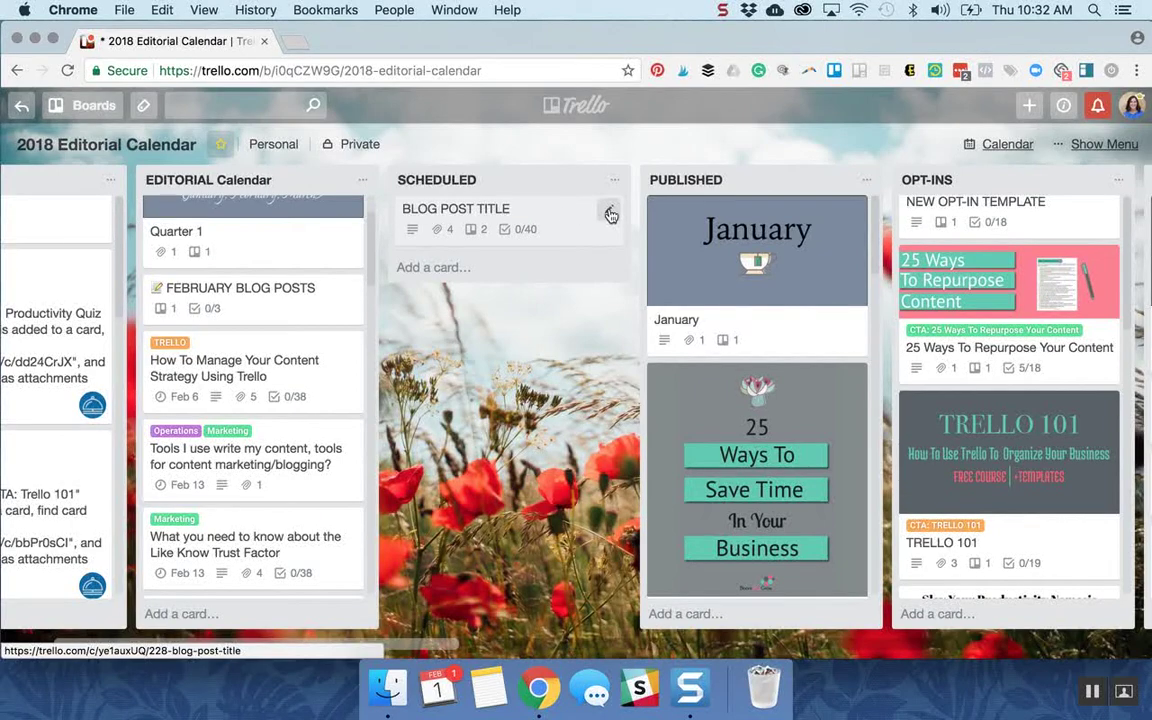
click(538, 228)
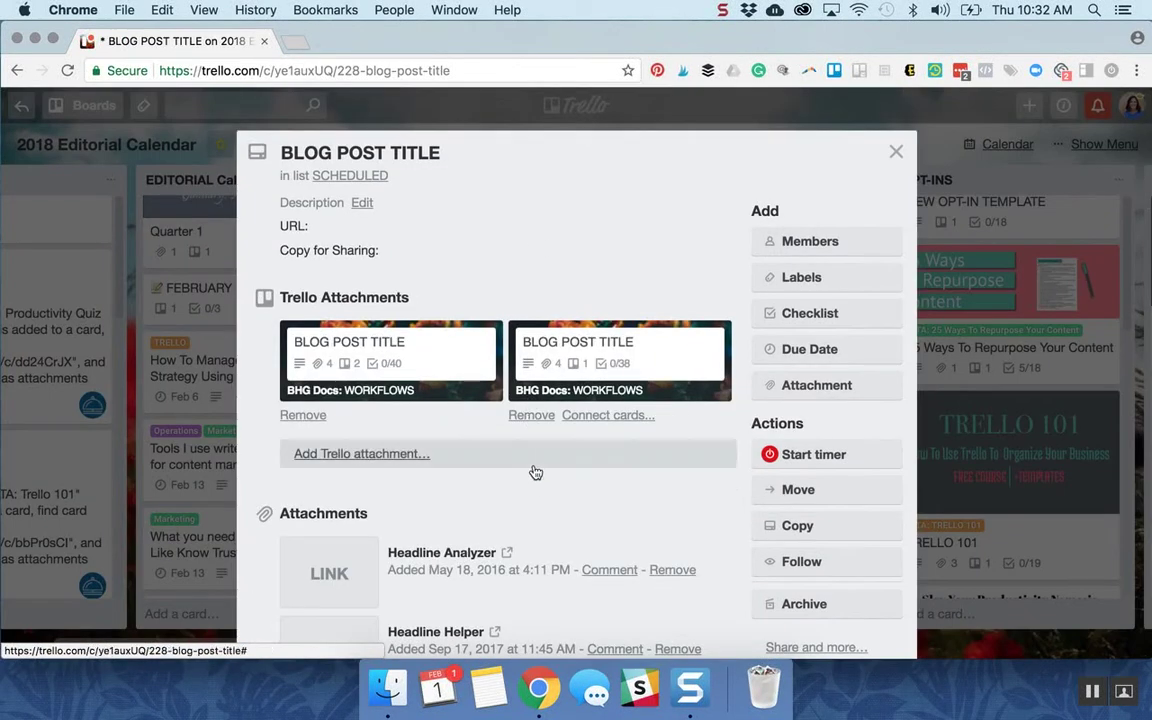
scroll(538, 480, down, 1)
scroll(540, 487, down, 10)
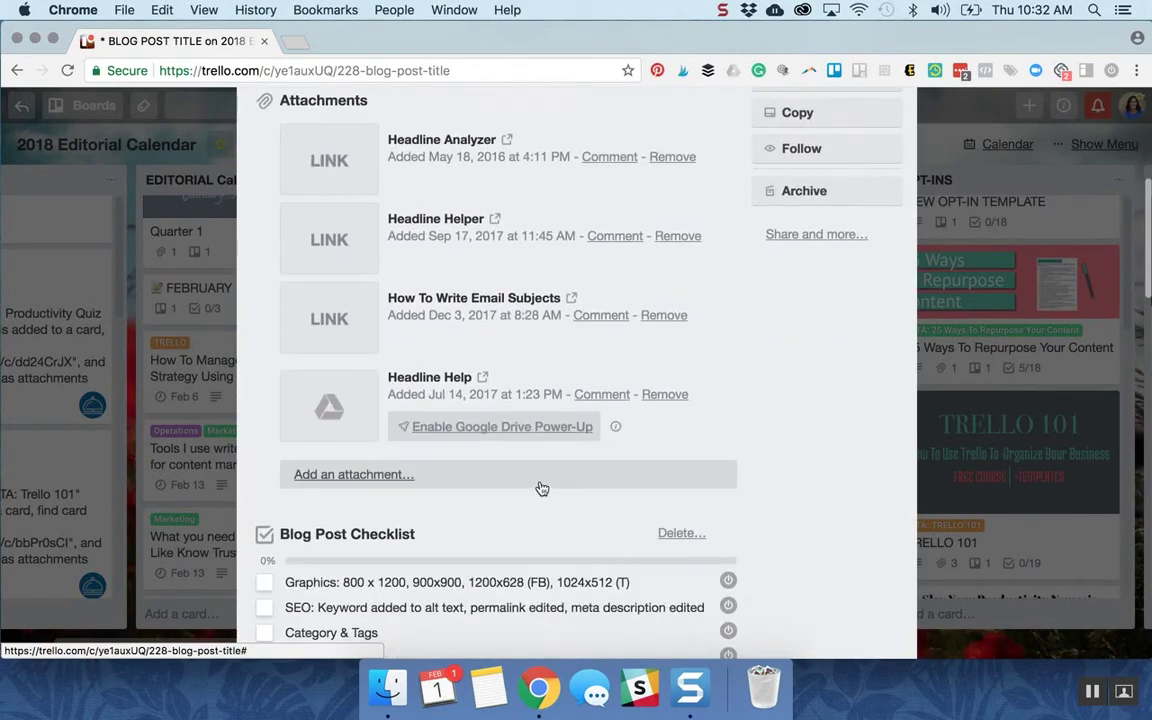
scroll(540, 487, down, 20)
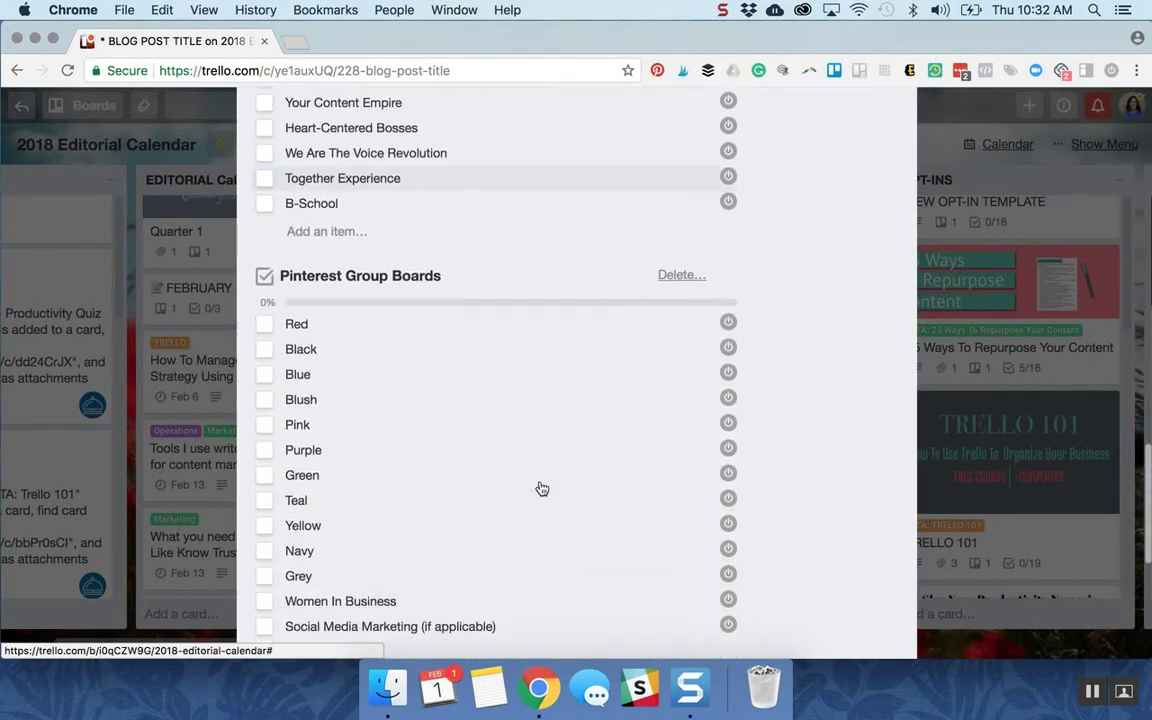
scroll(540, 488, up, 20)
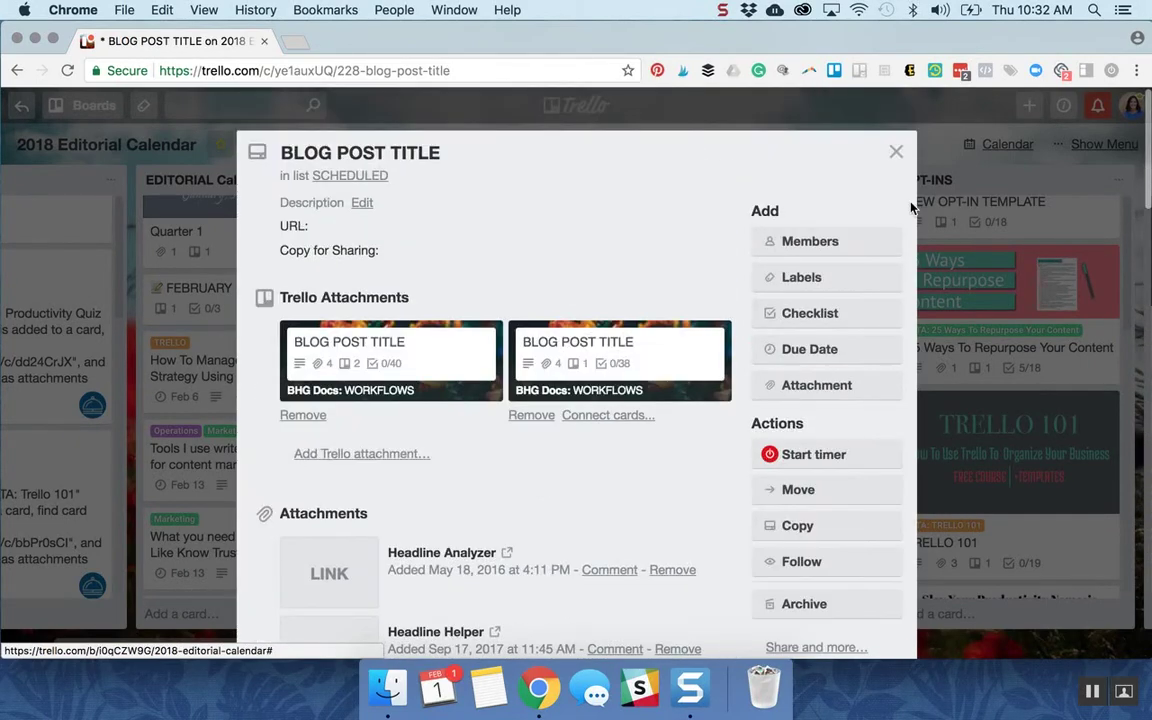
click(895, 155)
Step: Browse the PUBLISHED list from the January card through the February card
scroll(668, 210, right, 5)
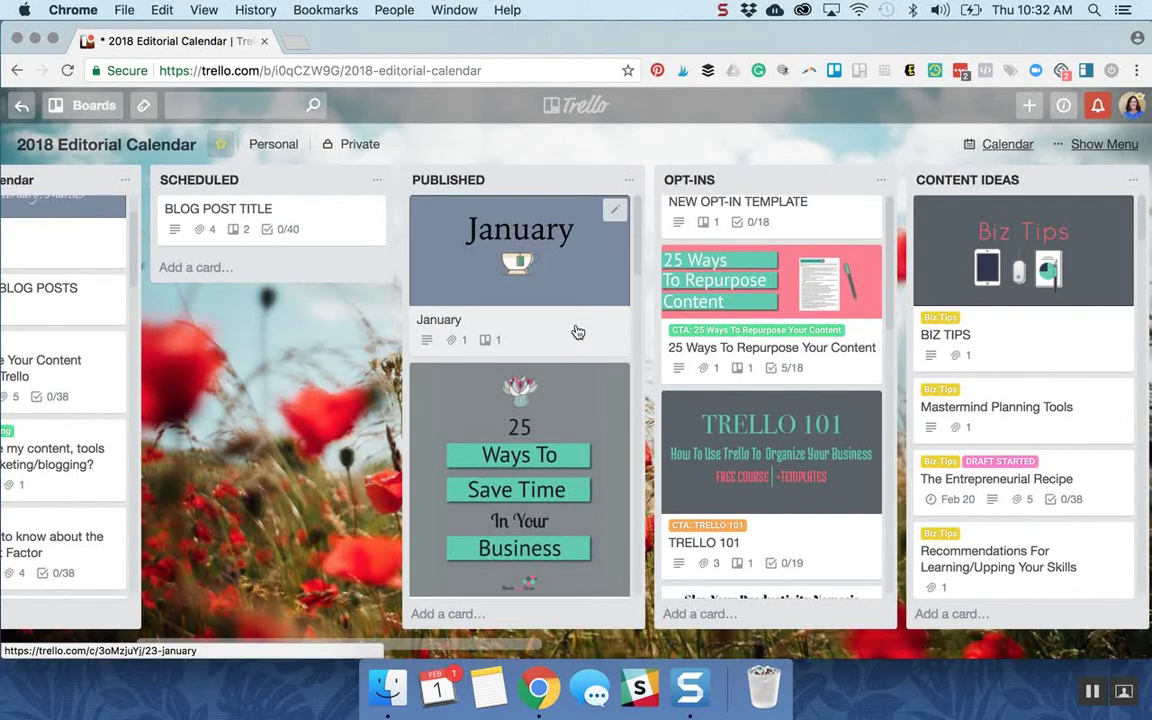
scroll(577, 332, down, 15)
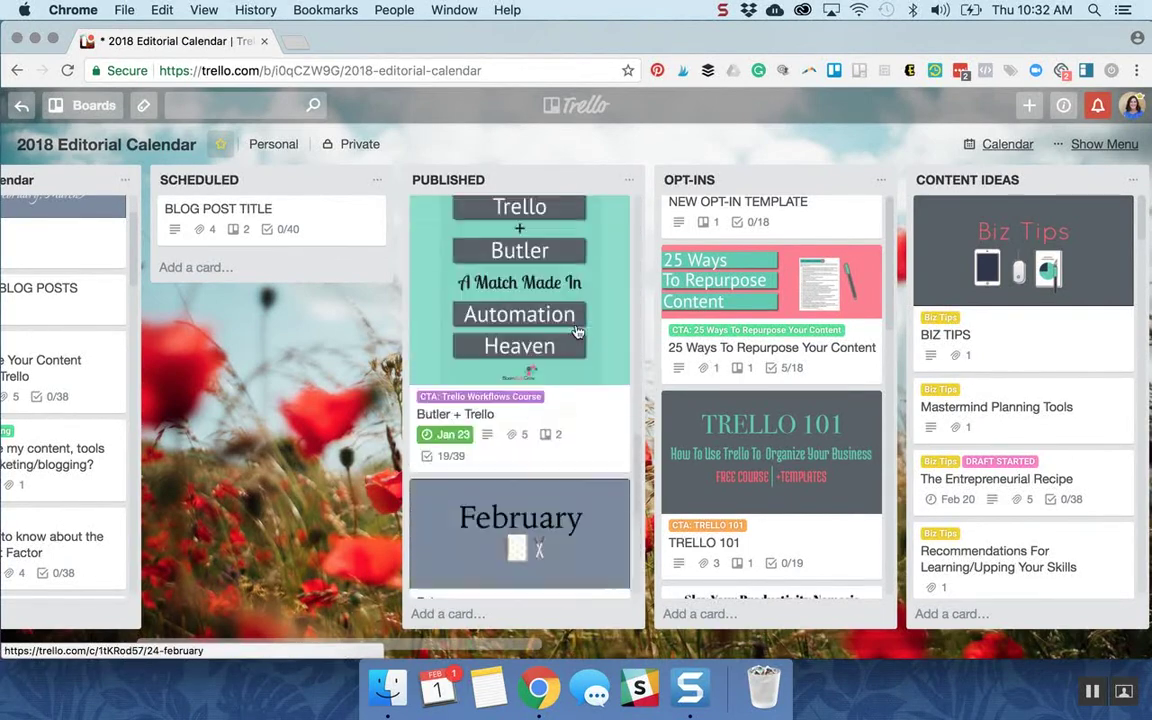
scroll(577, 331, down, 8)
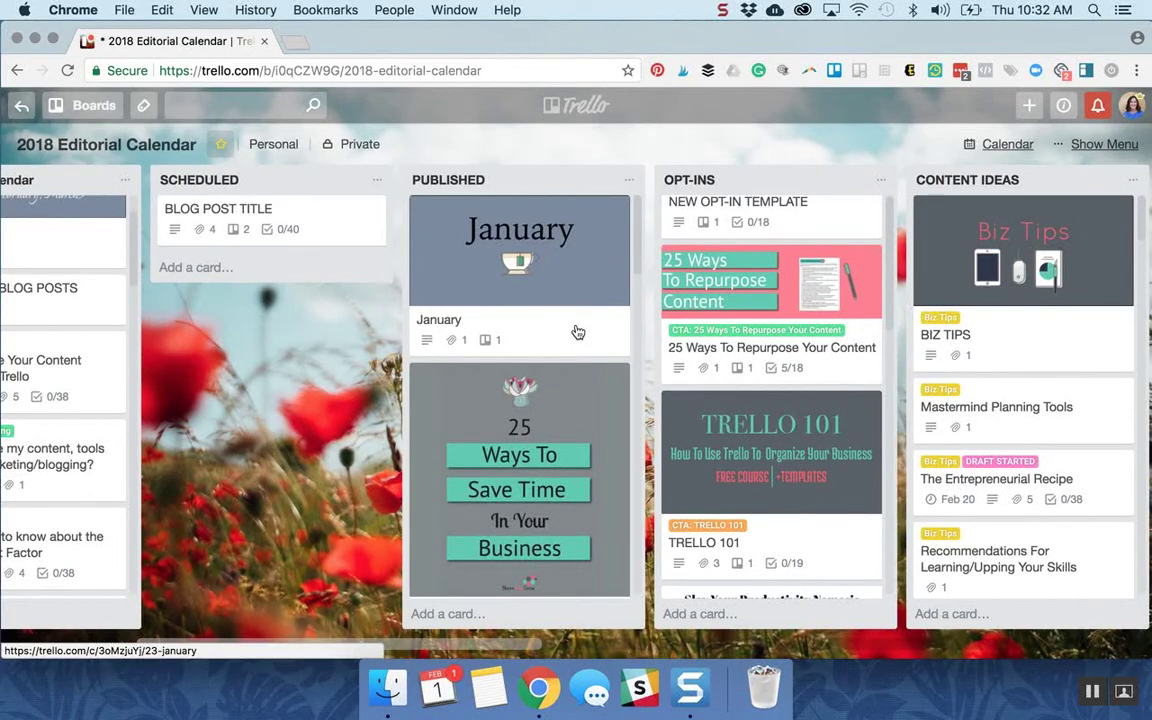
Step: Browse the opt-in cards in the OPT-INS list, from NEW OPT-IN TEMPLATE to Productivity Quiz
scroll(577, 332, right, 3)
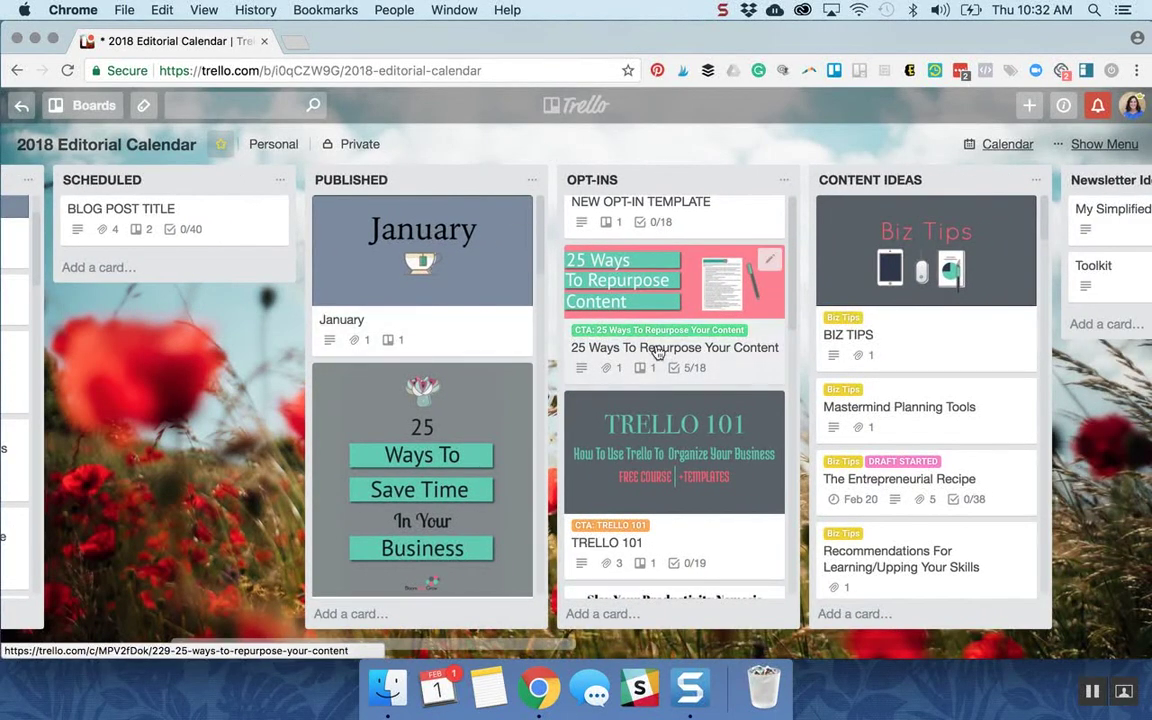
scroll(683, 484, down, 4)
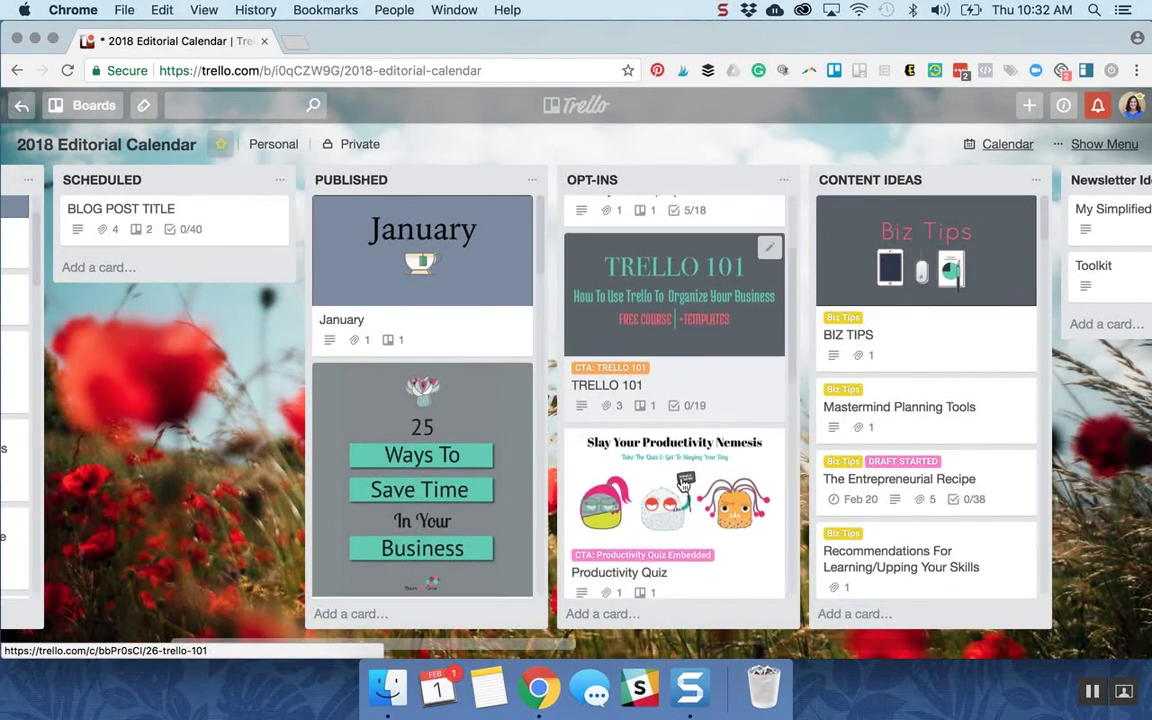
scroll(683, 484, down, 4)
scroll(683, 484, up, 8)
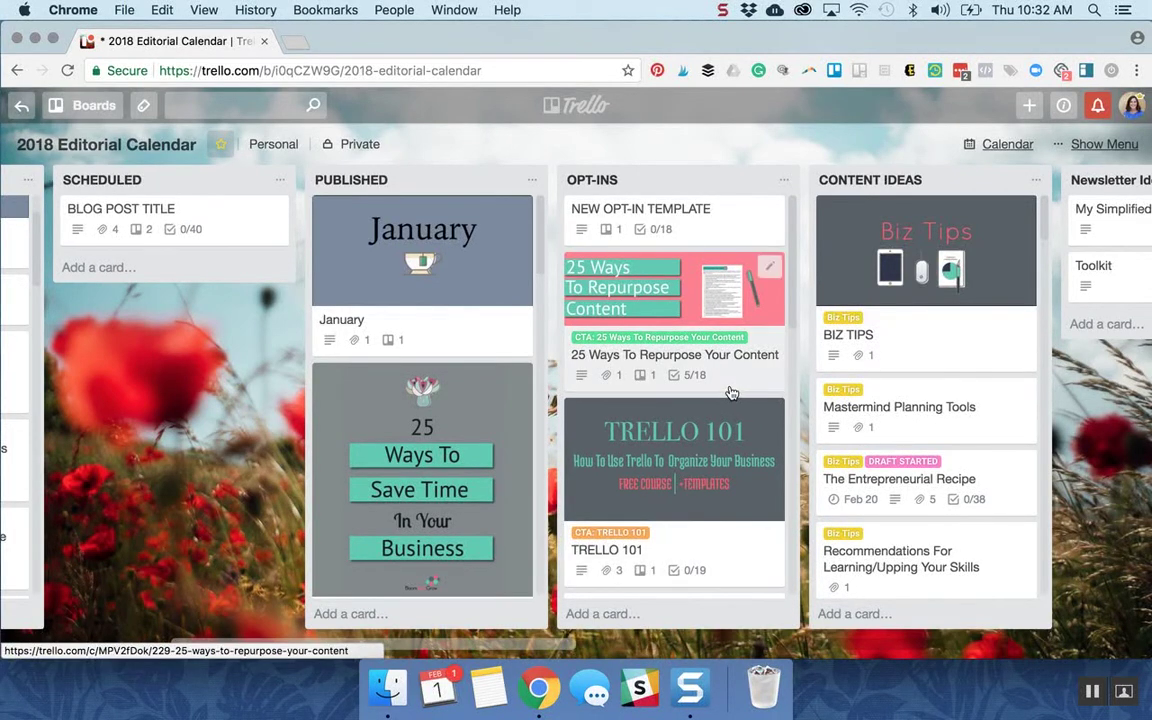
Step: Open the 25 Ways To Repurpose Your Content card in the OPT-INS list, review its label and attachments, and close it
click(658, 350)
scroll(532, 393, down, 2)
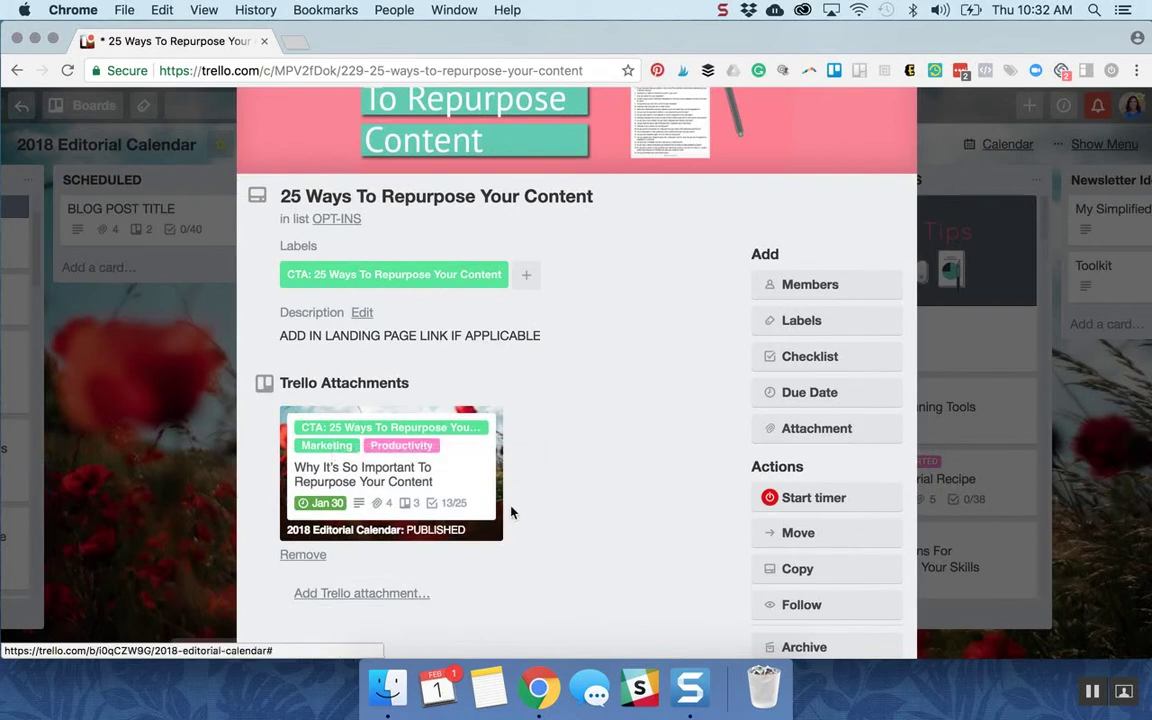
scroll(509, 509, up, 3)
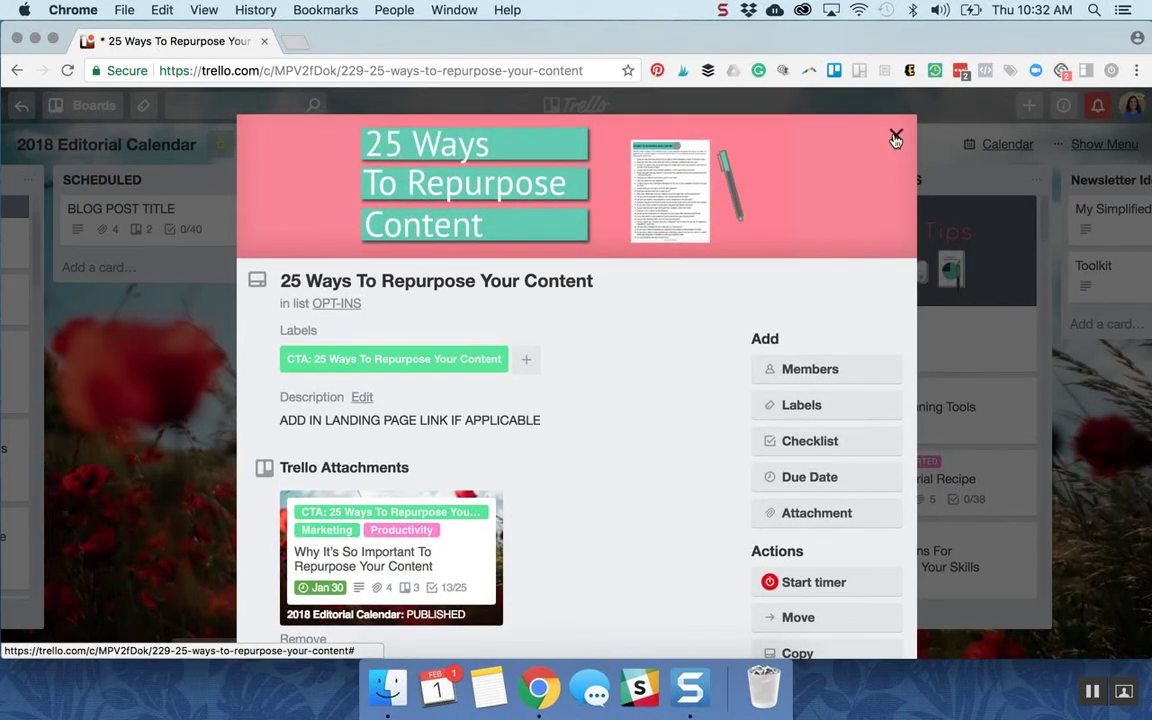
scroll(661, 470, down, 3)
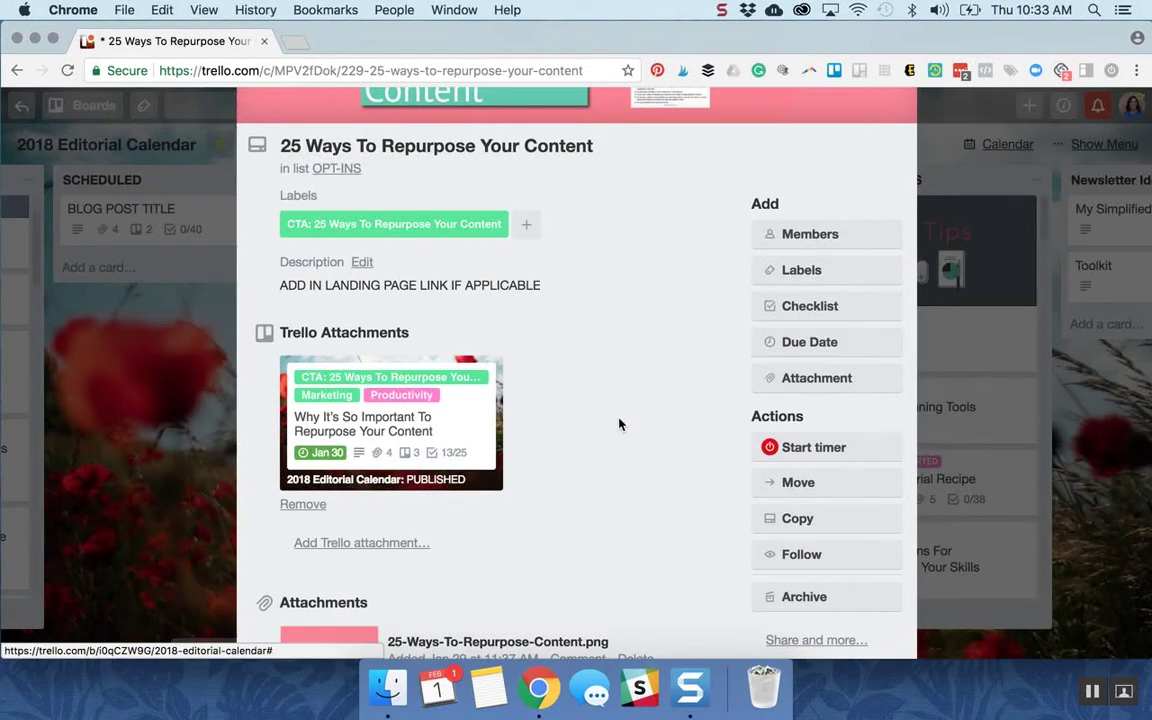
scroll(630, 410, up, 3)
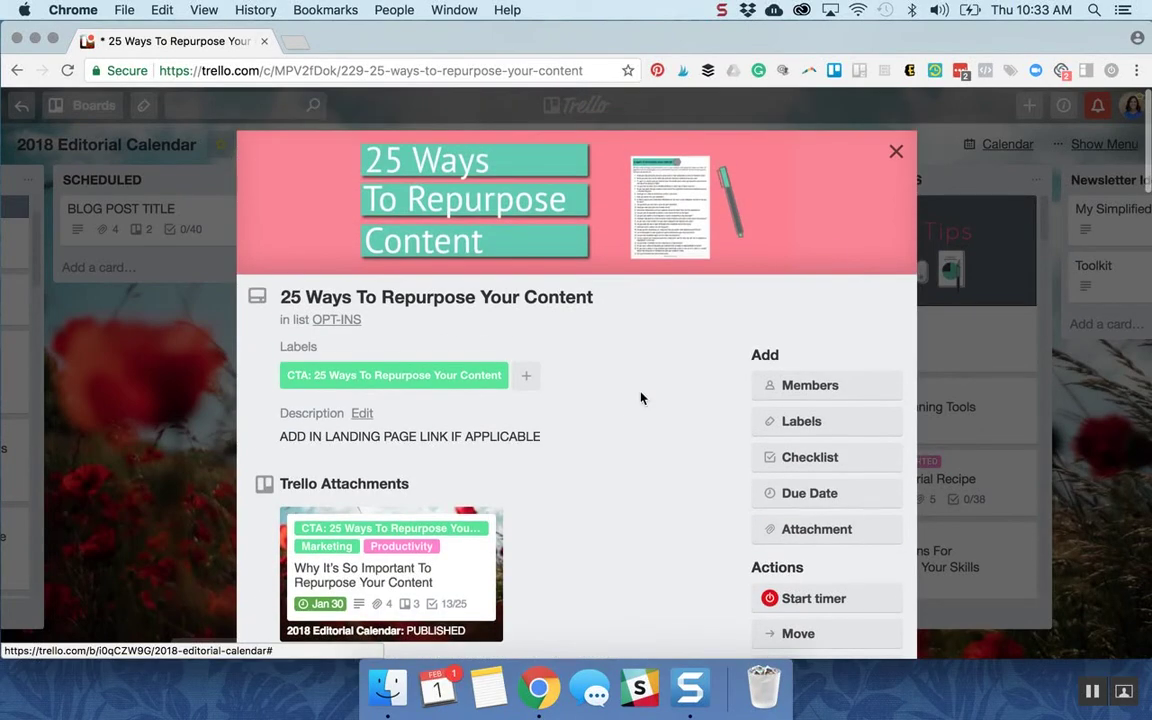
click(897, 153)
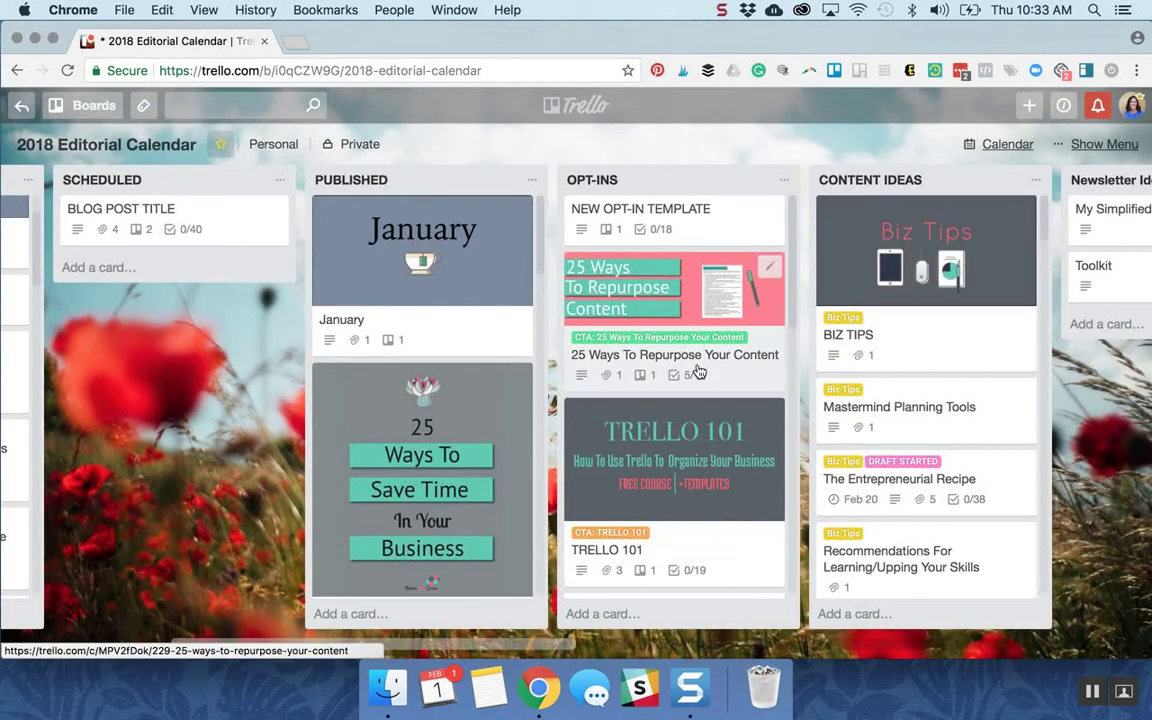
Step: Browse the Biz Tips cards in the CONTENT IDEAS list and return to the BIZ TIPS card at its start
scroll(700, 365, right, 6)
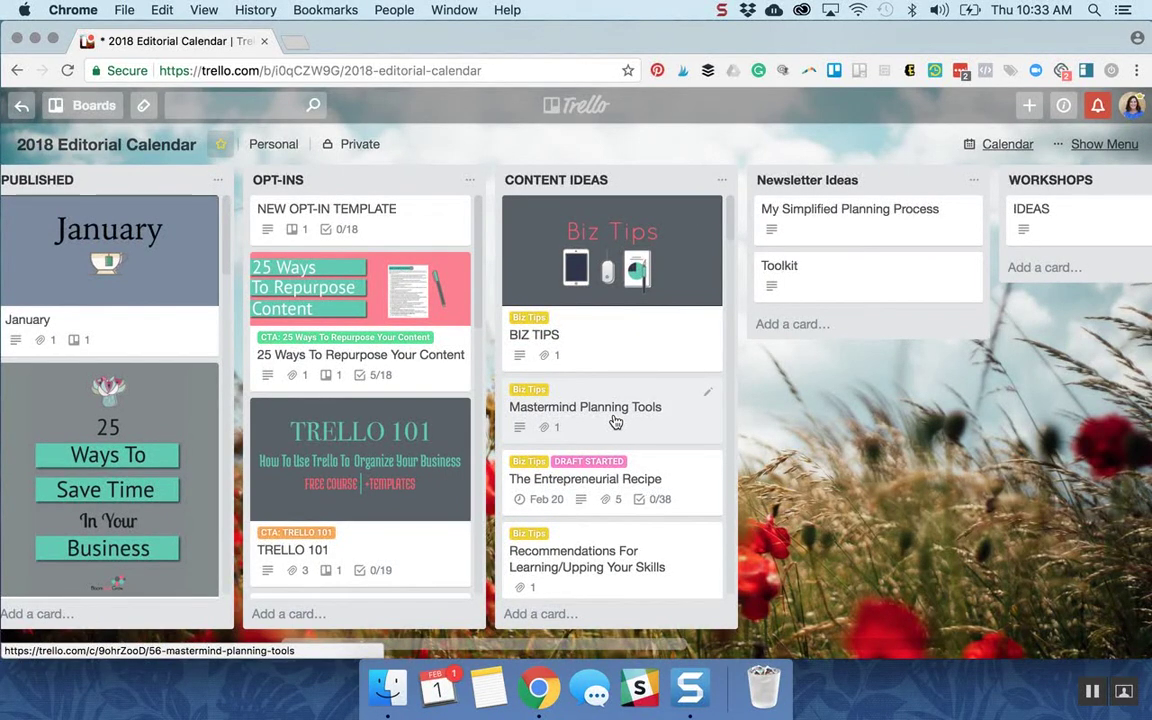
scroll(651, 399, down, 10)
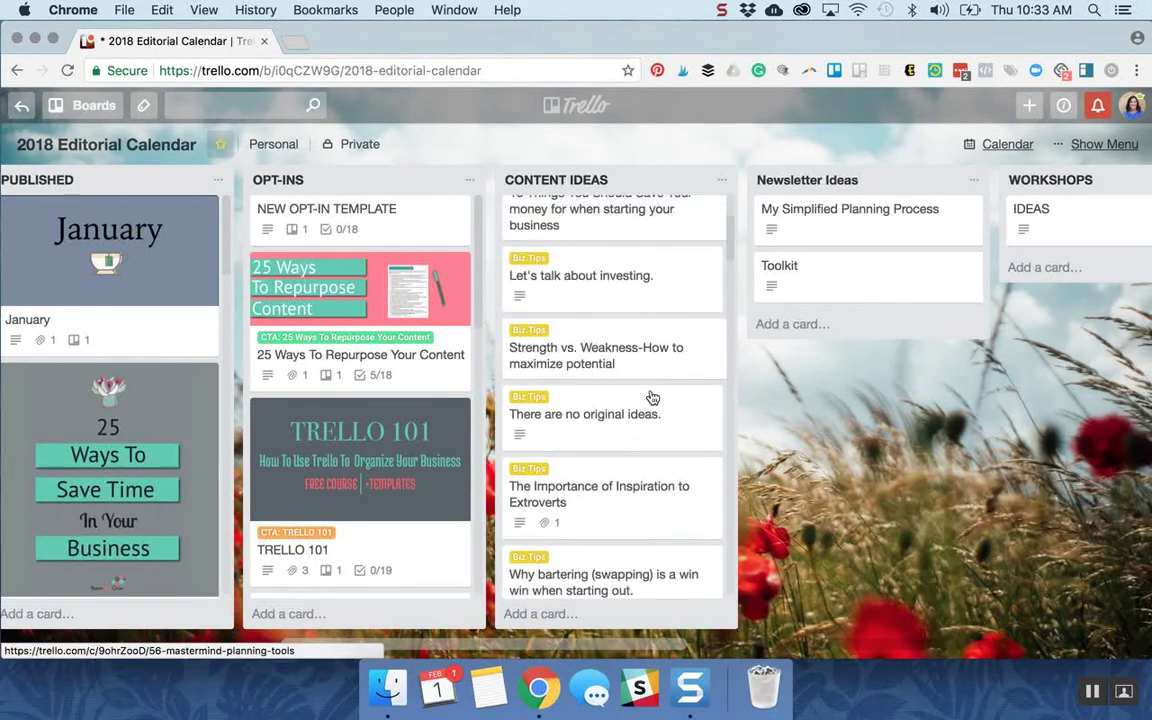
scroll(651, 399, up, 10)
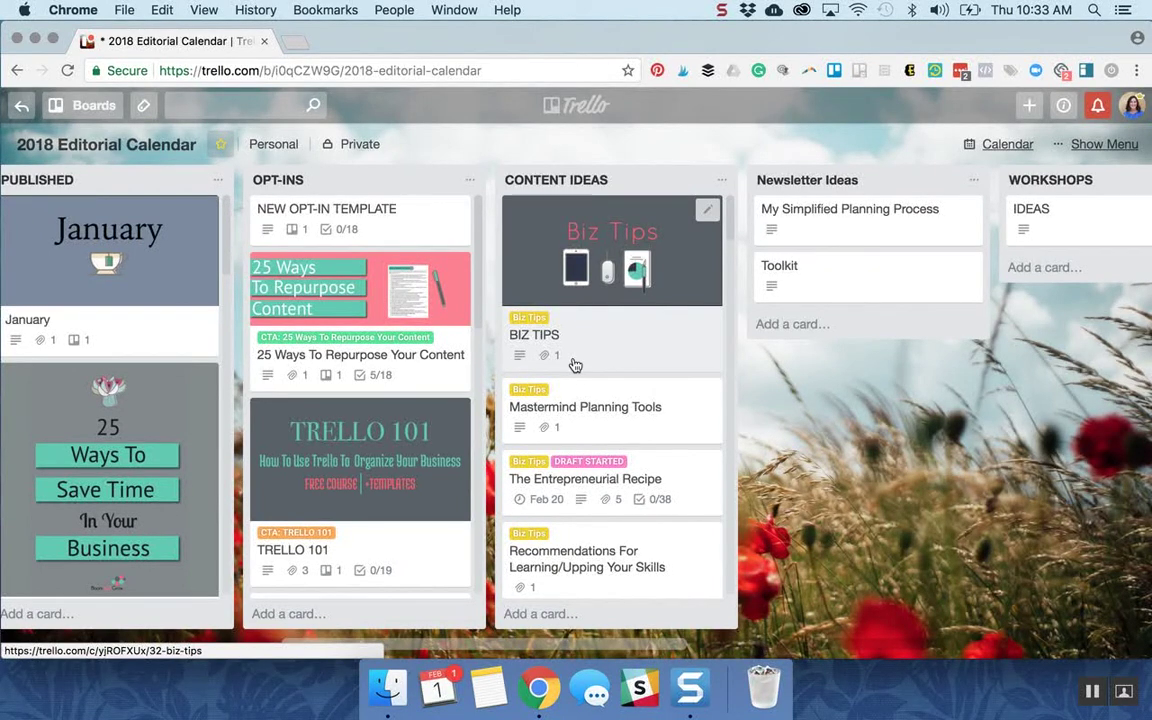
Step: Look over the Newsletter Ideas, WORKSHOPS, GUEST POSTS and Clipped Articles/Research lists
scroll(573, 365, right, 3)
scroll(649, 386, right, 5)
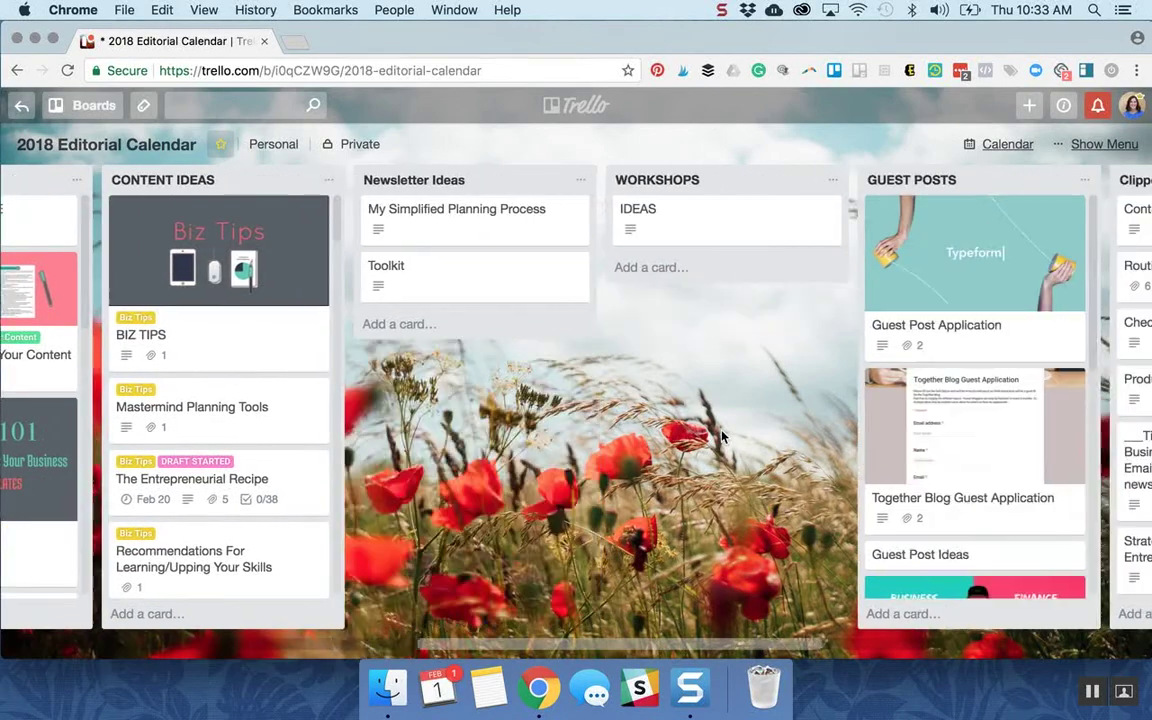
scroll(722, 437, right, 1)
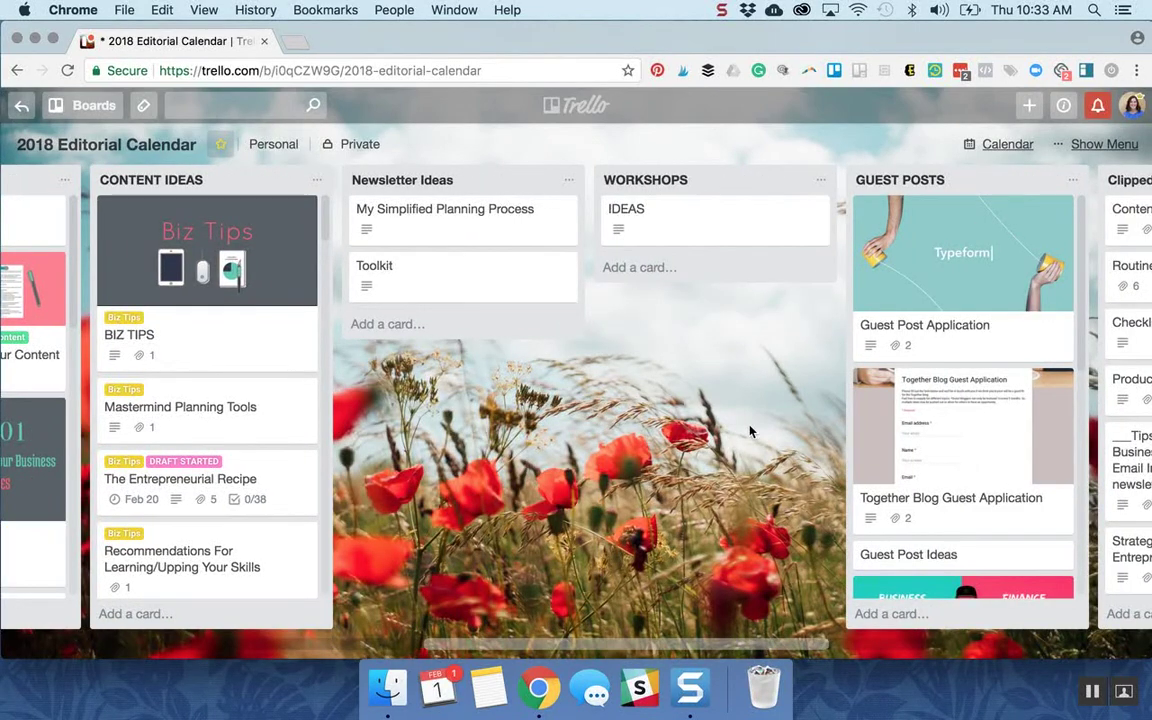
scroll(750, 432, right, 3)
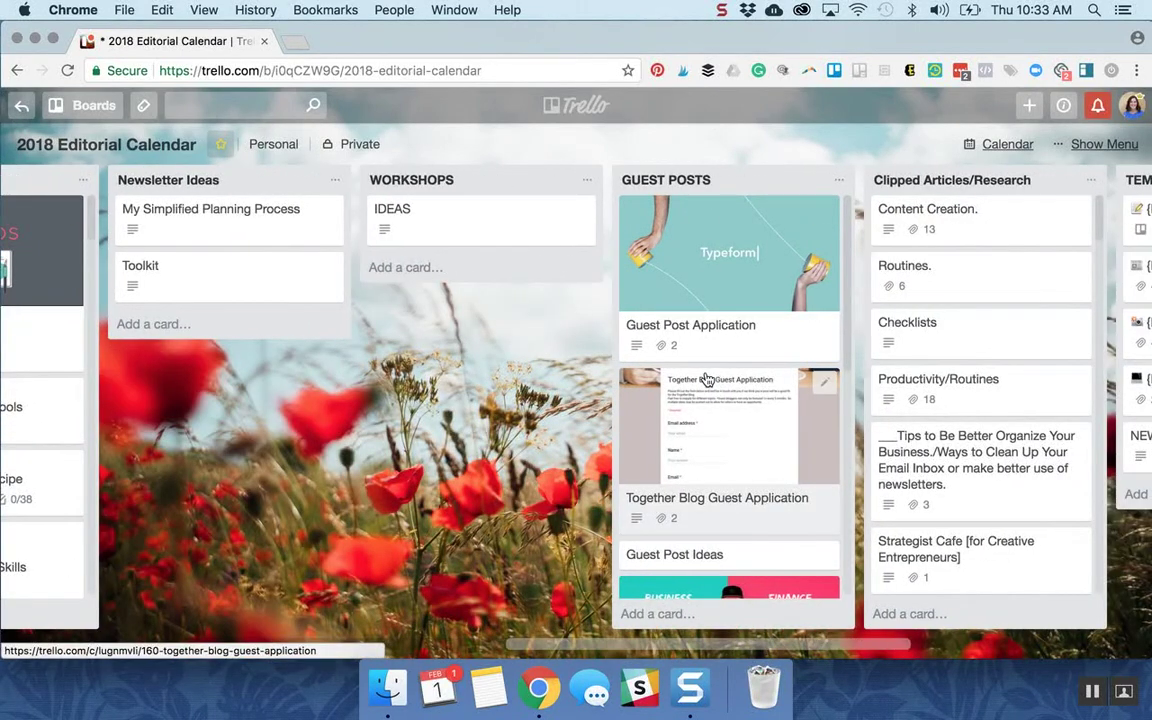
scroll(706, 379, right, 3)
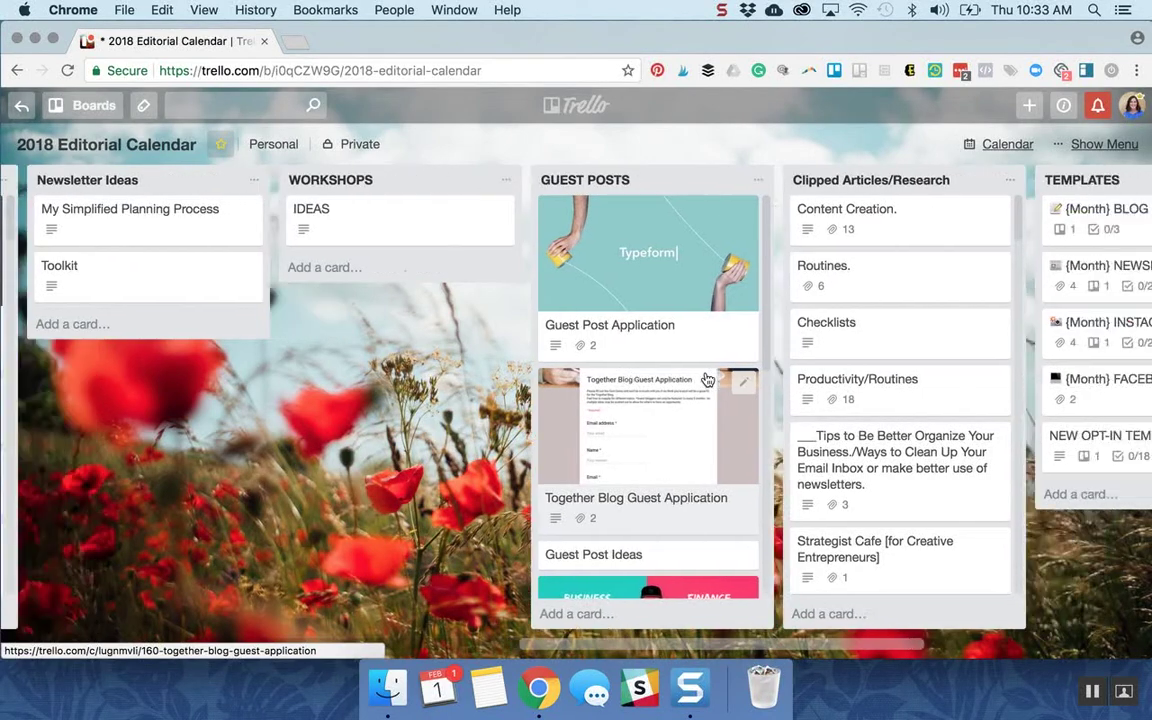
Step: Open the {Month} INSTAGRAM card in the TEMPLATES list, review its attachments, and close it
scroll(706, 379, right, 3)
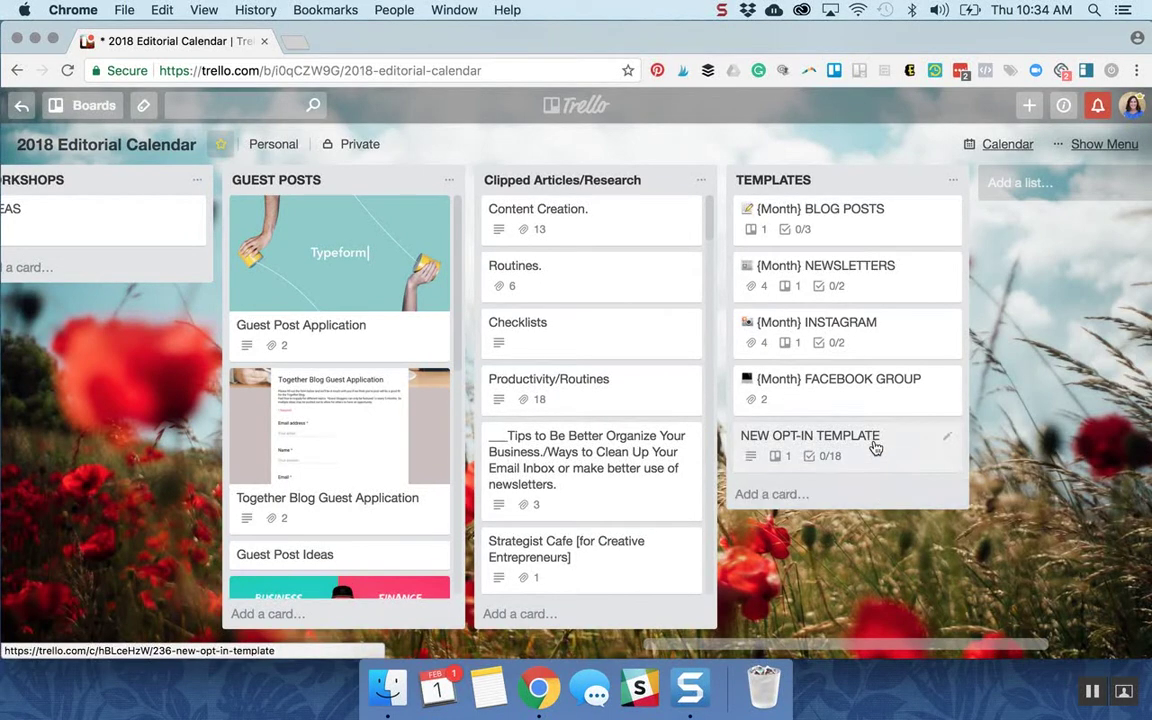
click(882, 337)
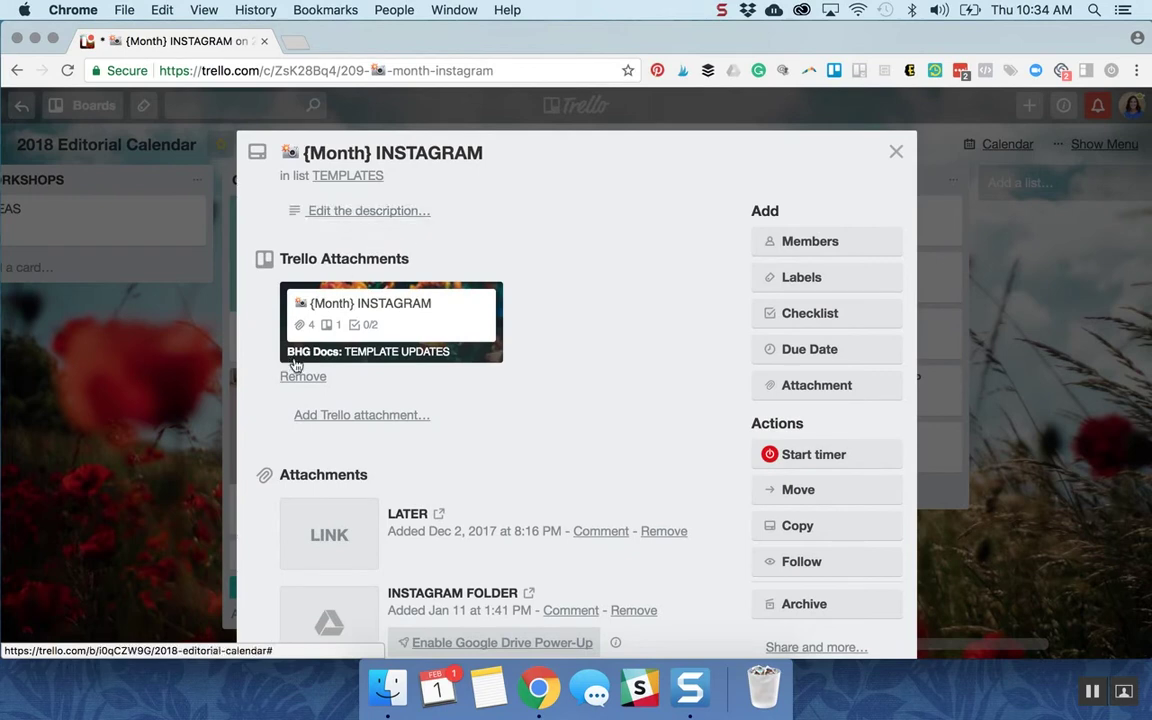
click(896, 152)
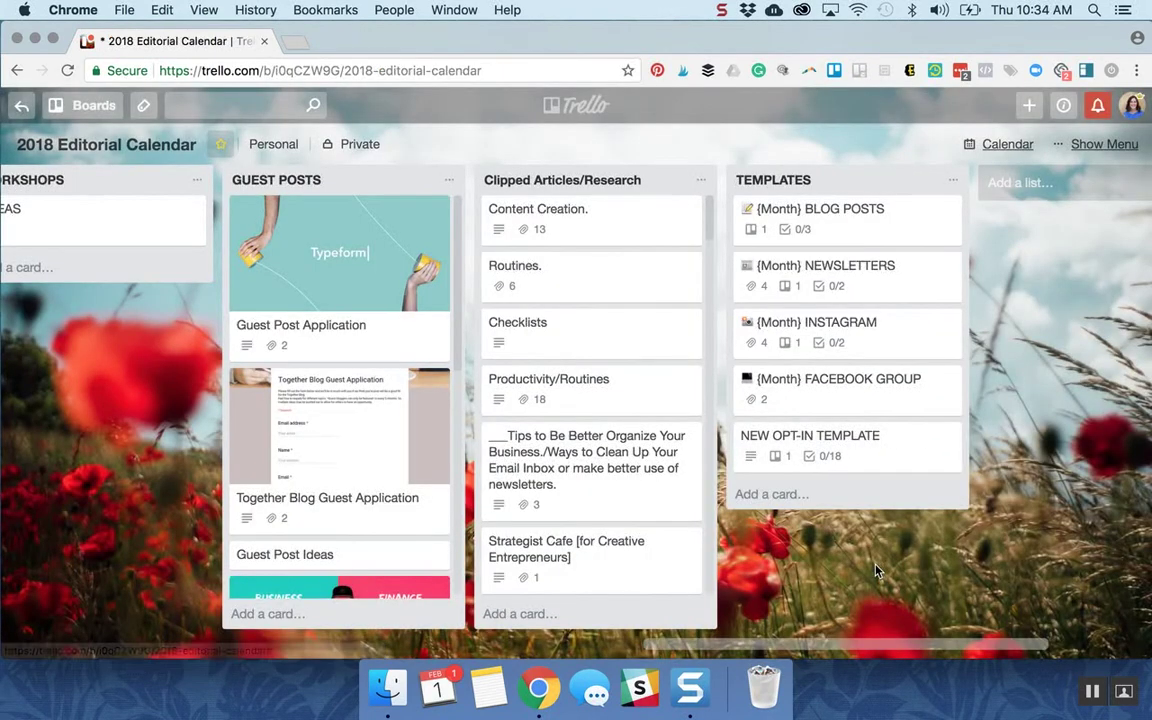